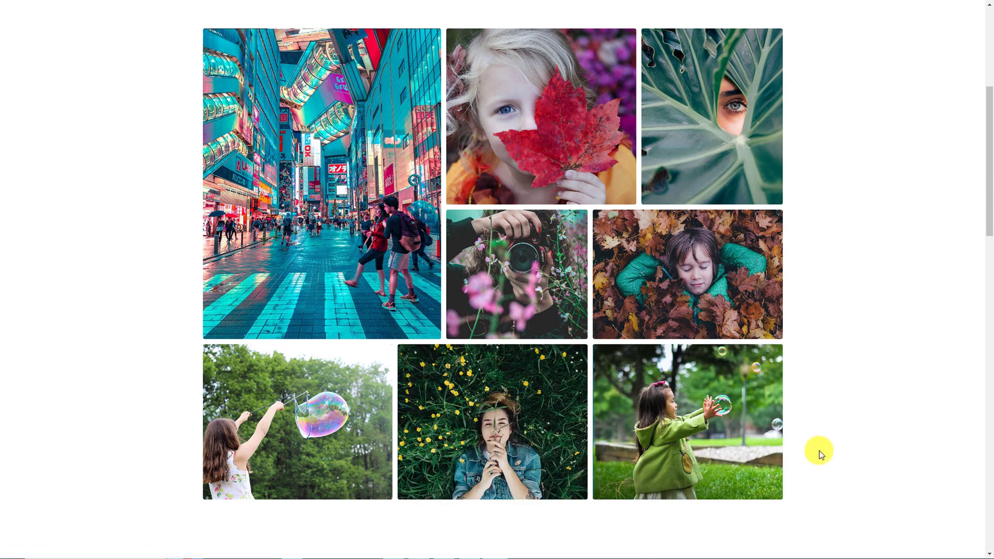
# Step: Browse the Verse demo galleries and examine the overlay content on the planet cards in Verse Demo - 02
pyautogui.scroll(-10, 816, 446)
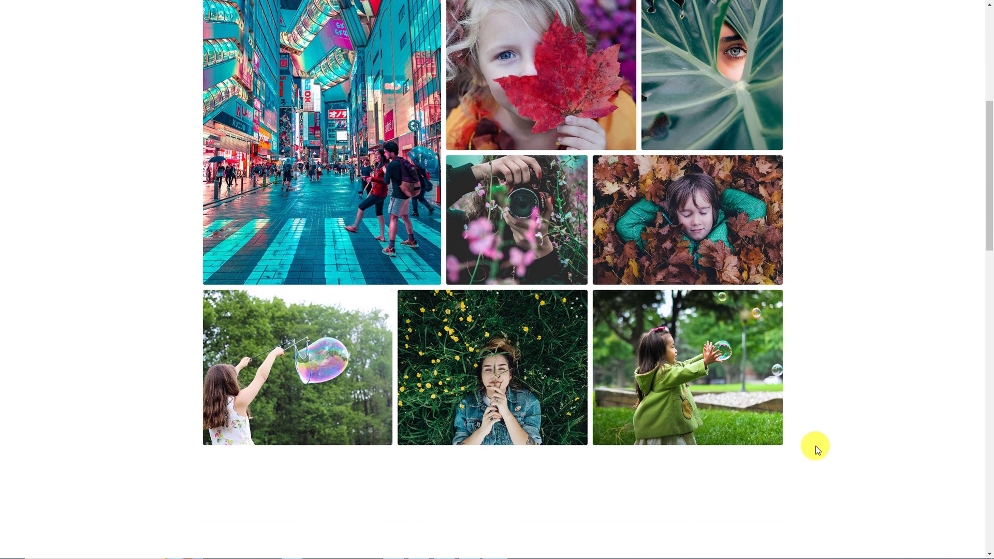
pyautogui.scroll(-3, 815, 445)
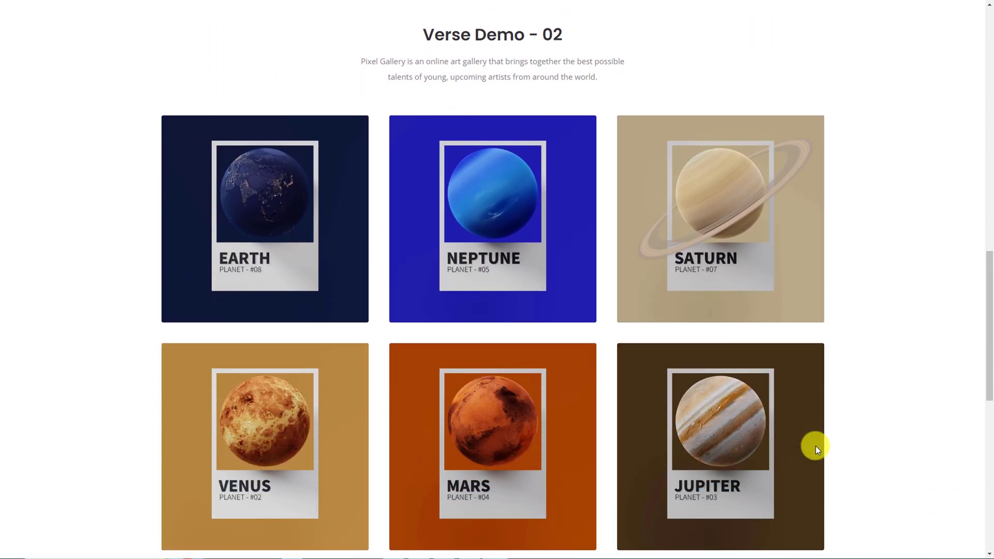
pyautogui.scroll(-2, 816, 445)
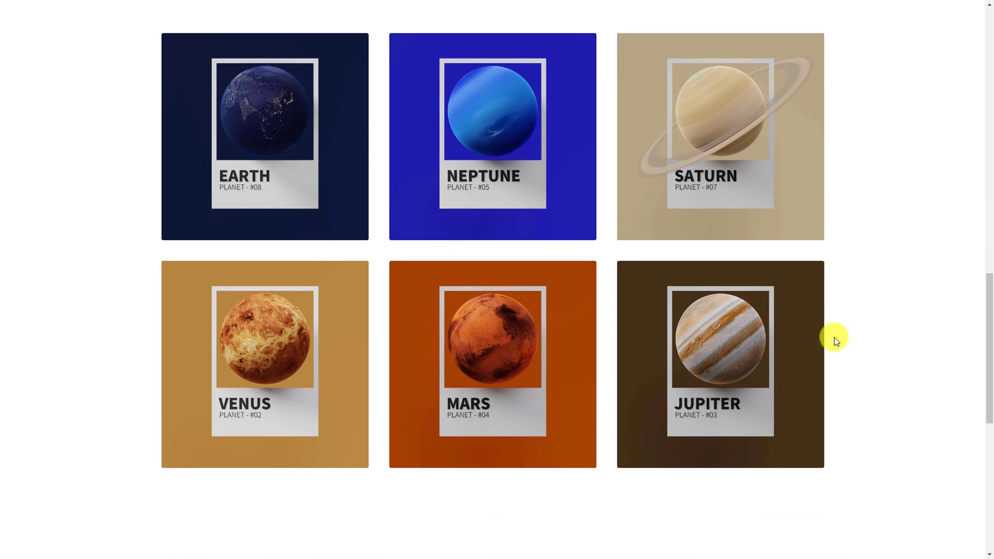
pyautogui.moveTo(262, 215)
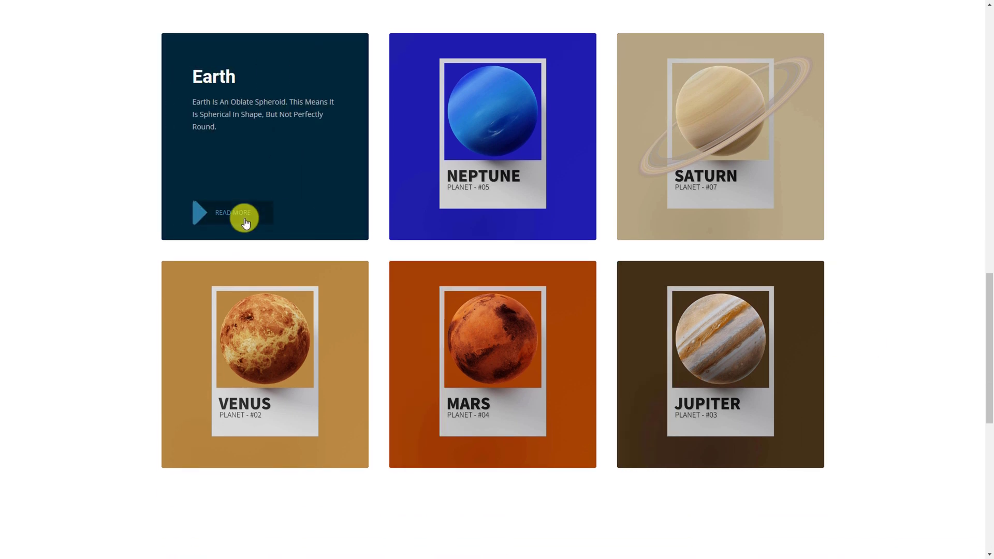
pyautogui.moveTo(476, 218)
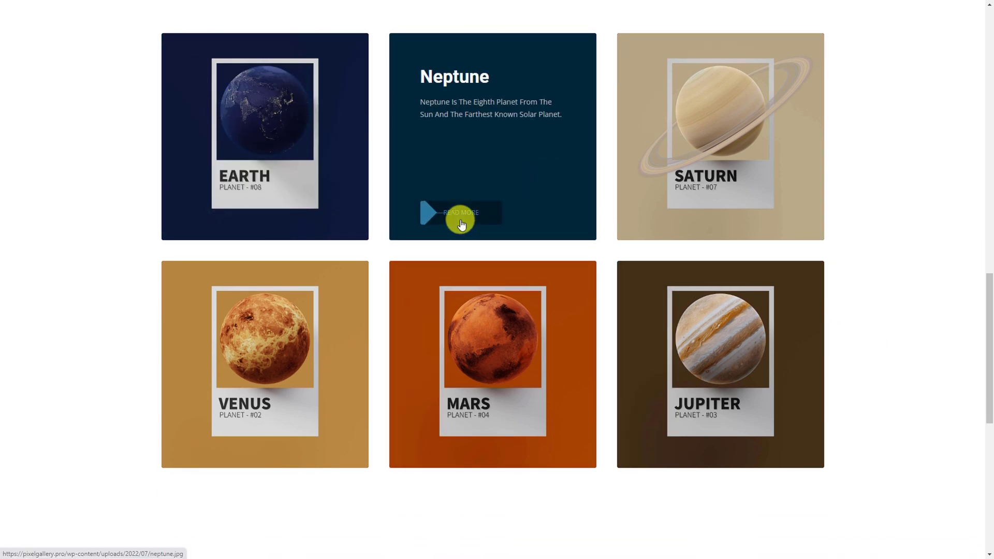
pyautogui.moveTo(709, 210)
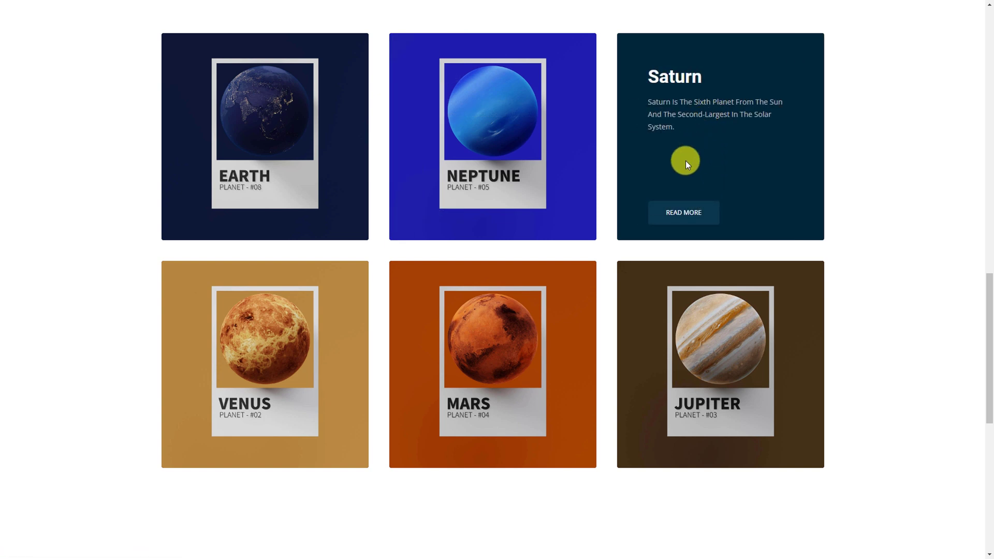
pyautogui.moveTo(226, 392)
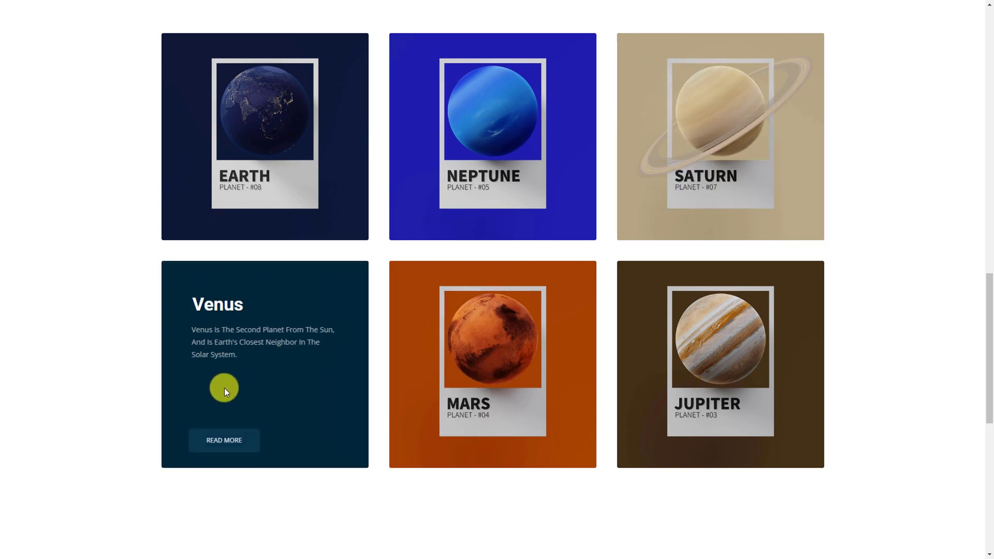
pyautogui.moveTo(422, 348)
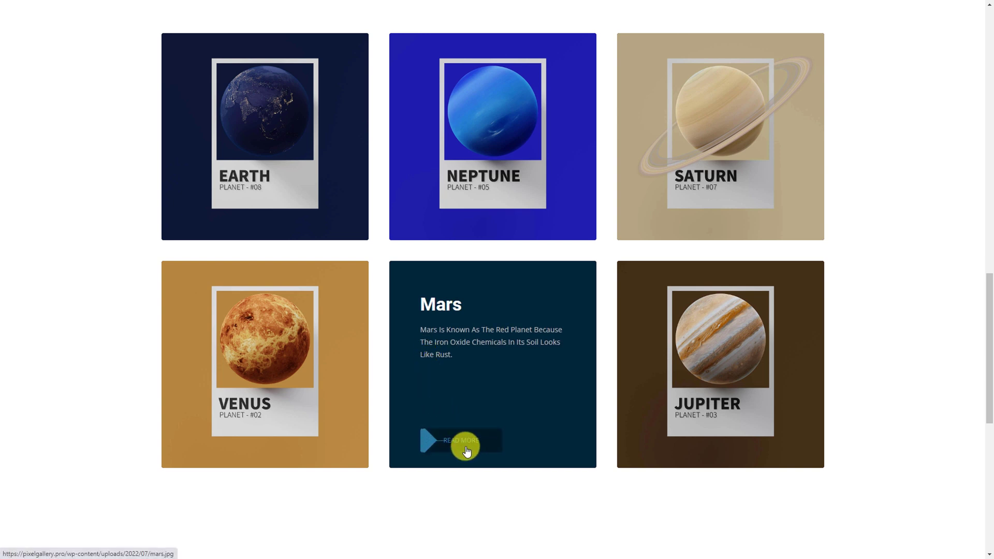
pyautogui.moveTo(643, 340)
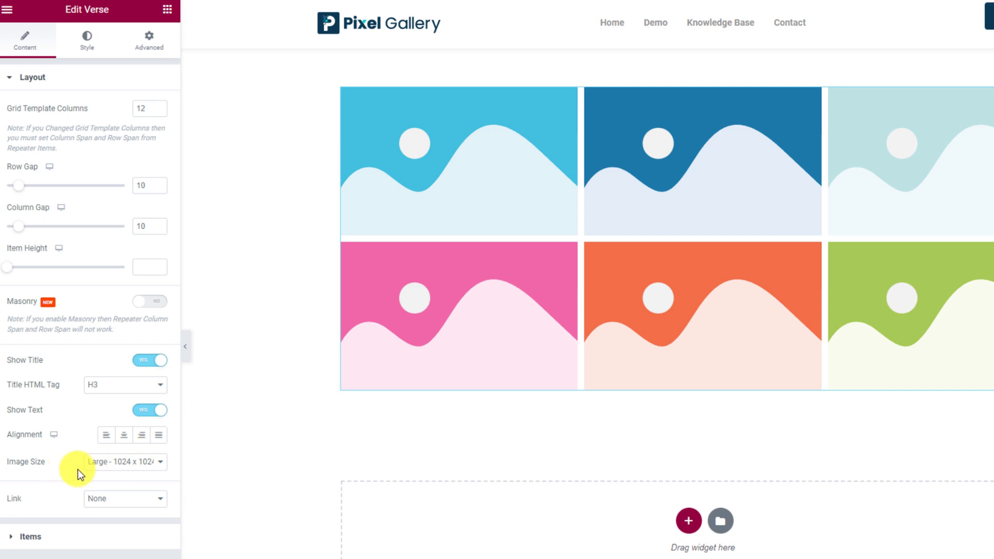
# Step: Set the gallery's image size to Full and link the items to Media File with Only Button as the link target
pyautogui.click(127, 469)
pyautogui.click(120, 547)
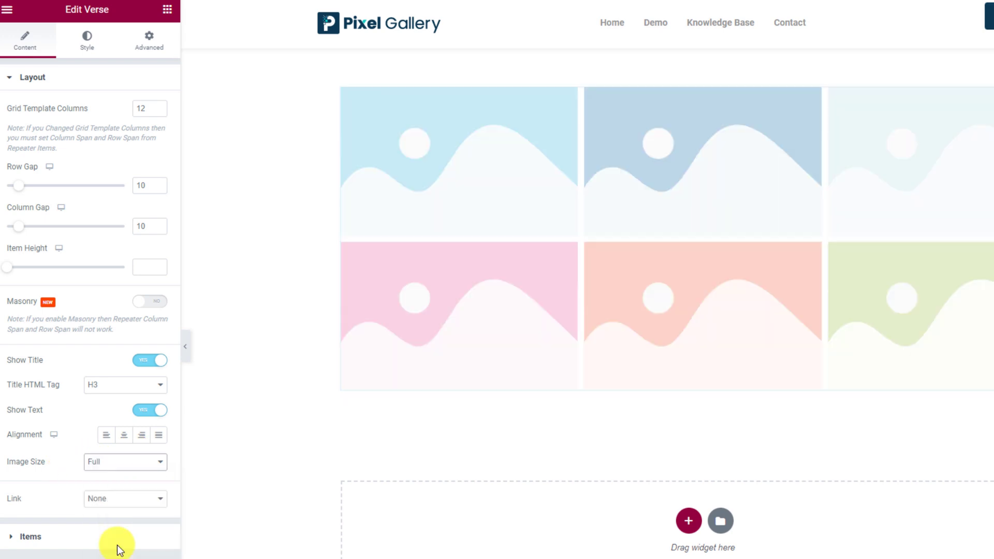
pyautogui.click(116, 500)
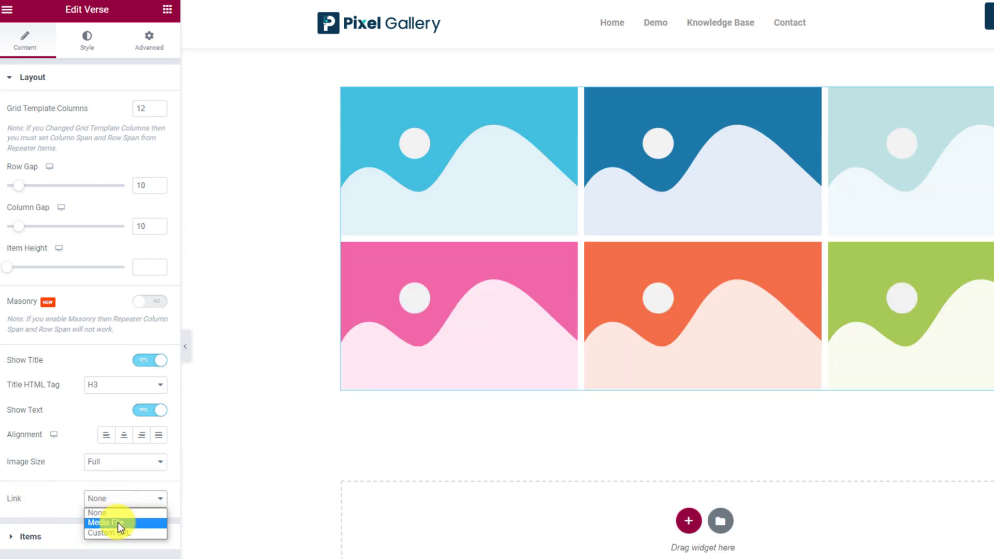
pyautogui.click(117, 523)
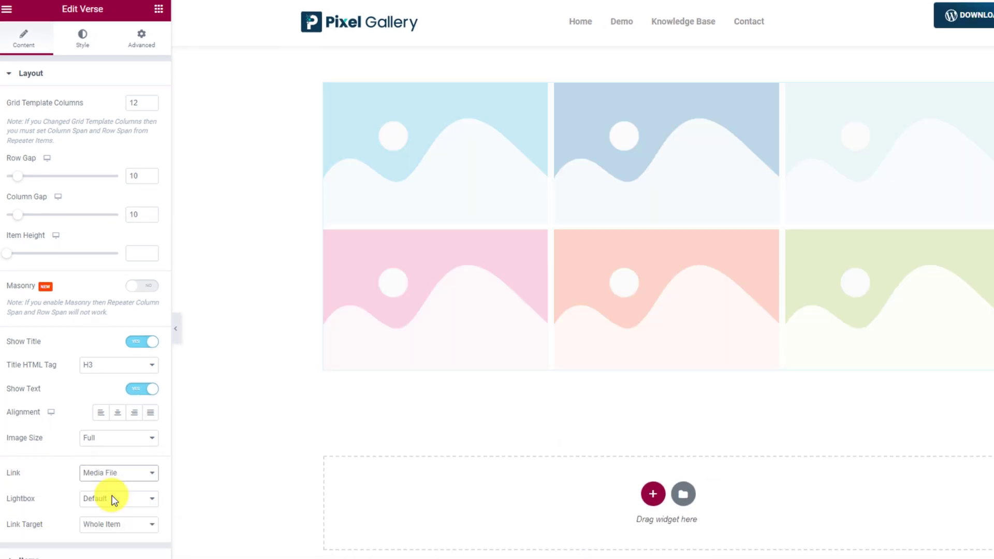
pyautogui.click(116, 528)
pyautogui.click(116, 548)
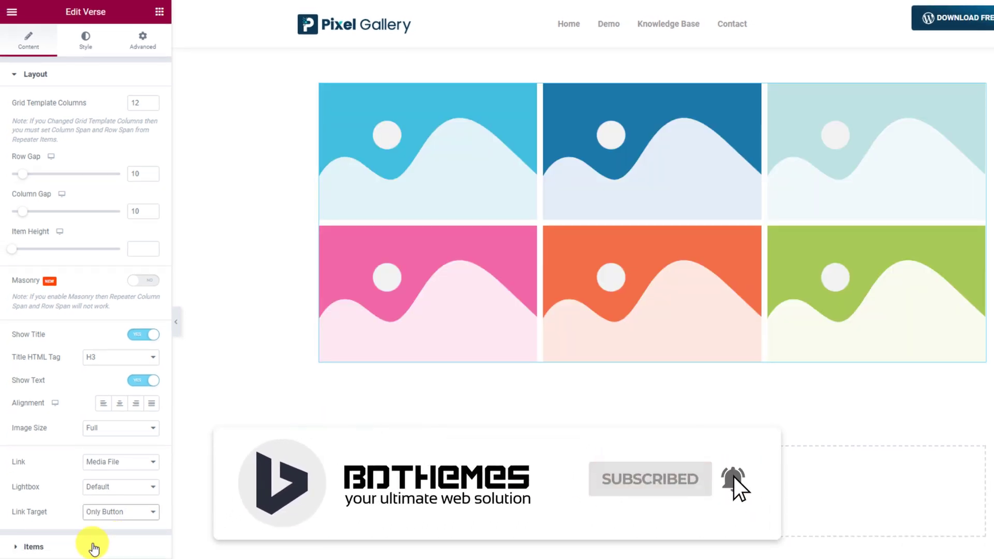
# Step: Replace Gallery Item #1's placeholder image with the neon-lit street crossing photo from the media library
pyautogui.click(86, 548)
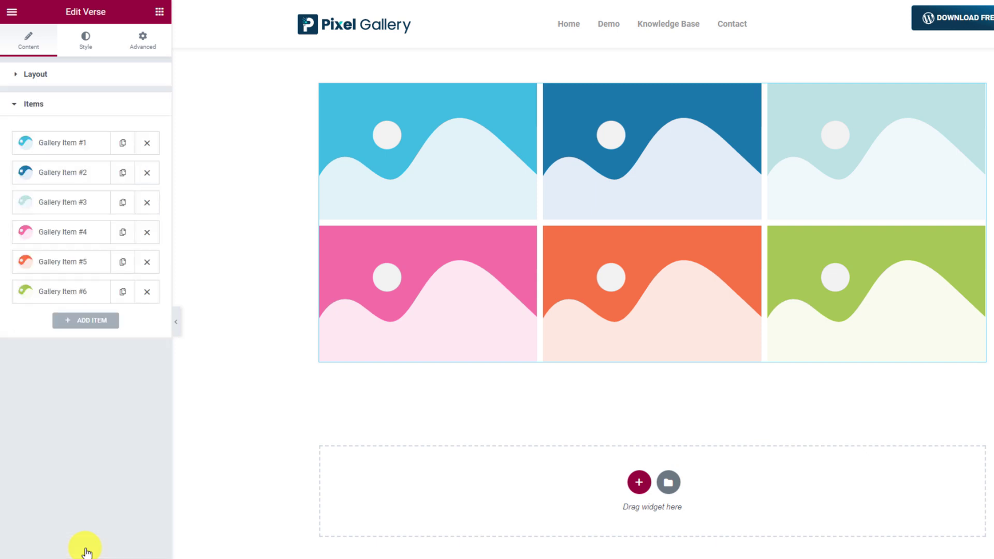
pyautogui.click(79, 150)
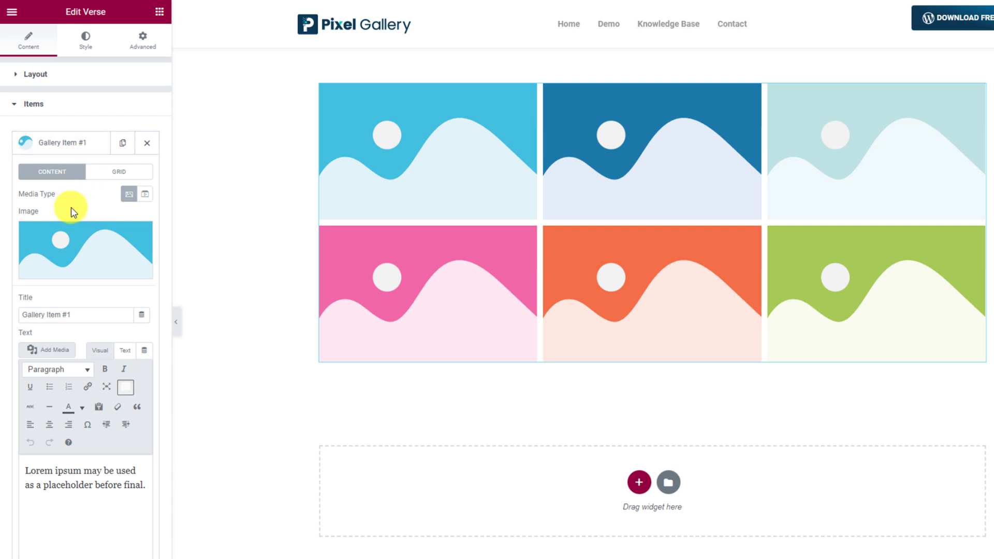
pyautogui.click(74, 253)
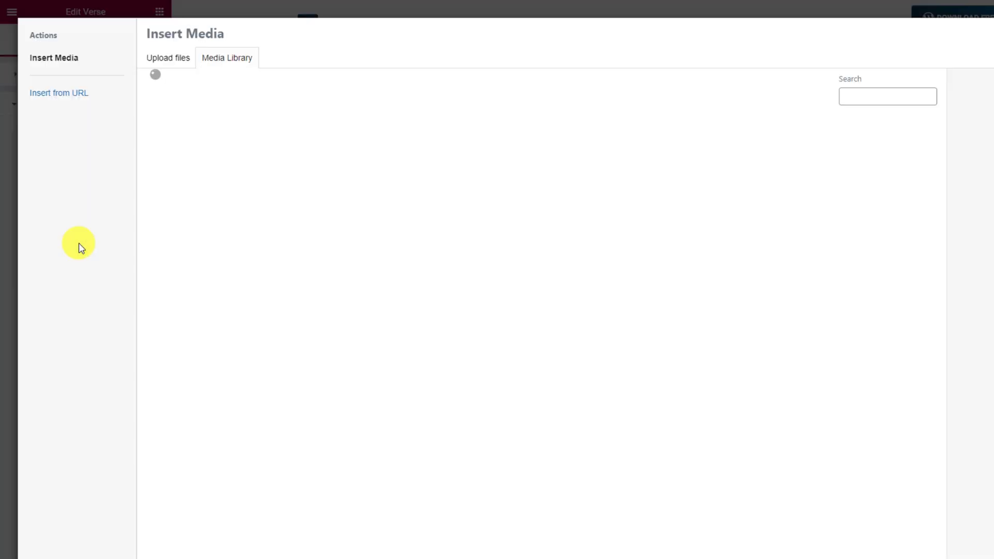
pyautogui.scroll(-15, 607, 265)
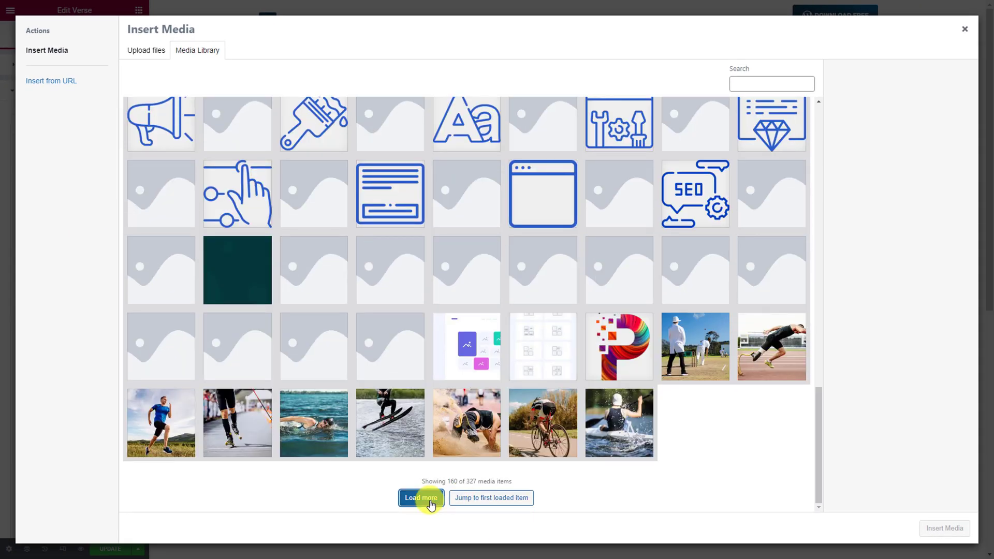
pyautogui.click(428, 498)
pyautogui.scroll(-5, 785, 403)
pyautogui.scroll(-6, 786, 403)
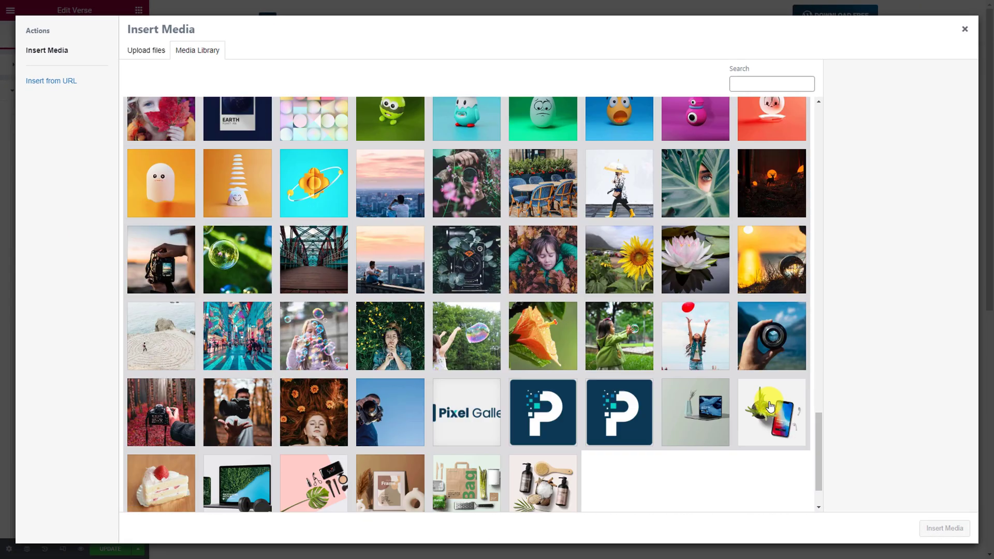
pyautogui.click(238, 336)
pyautogui.click(944, 528)
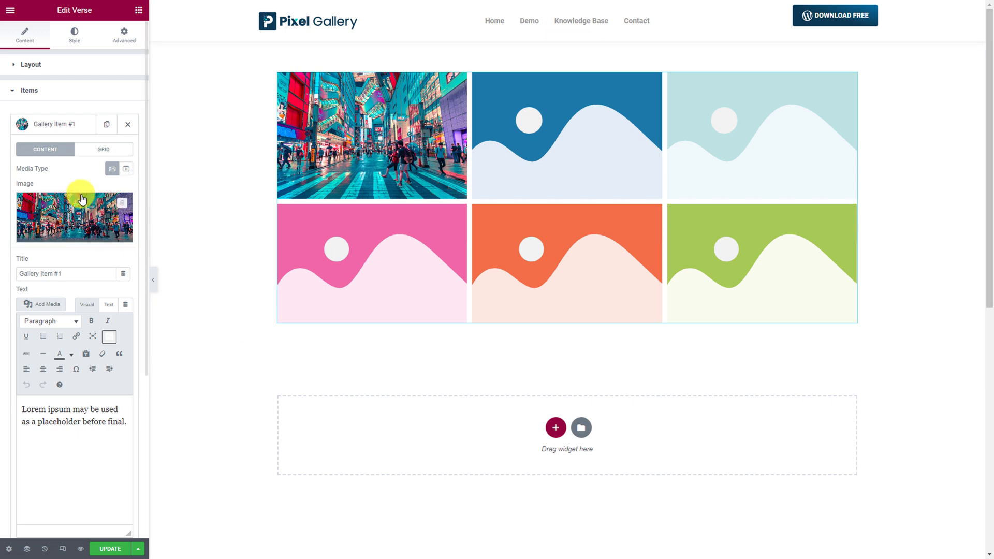
# Step: Title the first gallery item "Neon Light District" and replace its placeholder text with the Pashchimottanasana description
pyautogui.moveTo(78, 272); pyautogui.dragTo(12, 276)
pyautogui.write('Neon Light District')
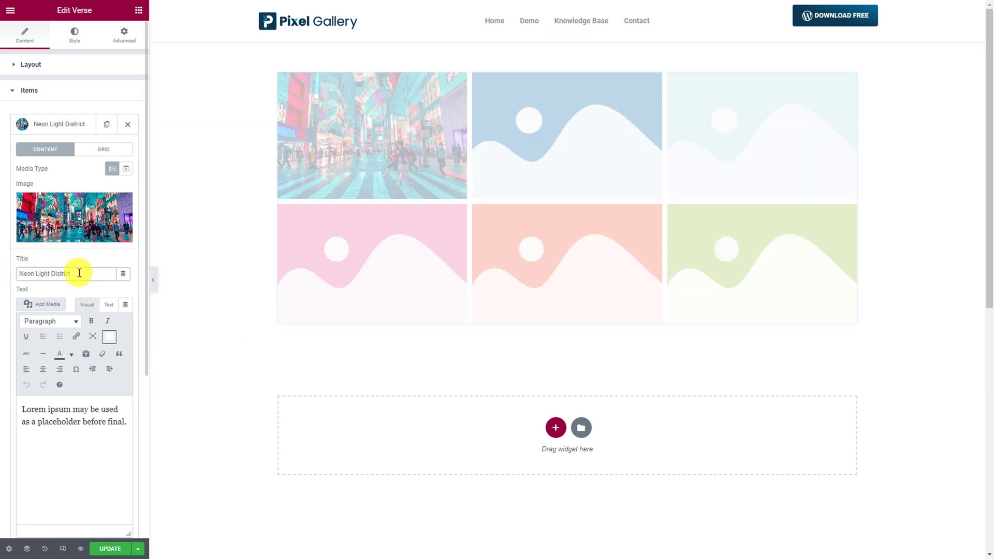
pyautogui.click(107, 309)
pyautogui.moveTo(120, 369); pyautogui.dragTo(15, 357)
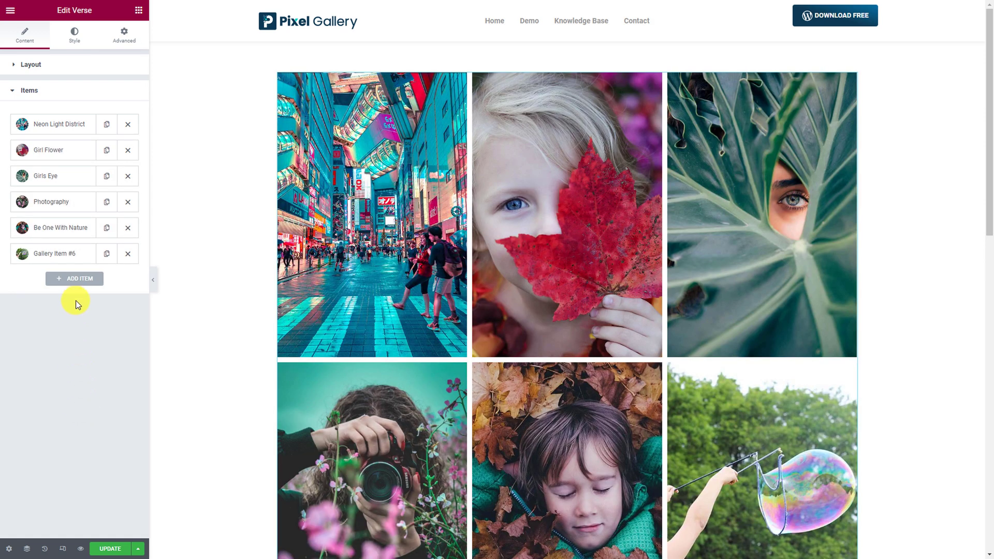
# Step: Add a new gallery item after Gallery Item #6 and close the Bubble Girl item's settings
pyautogui.click(80, 279)
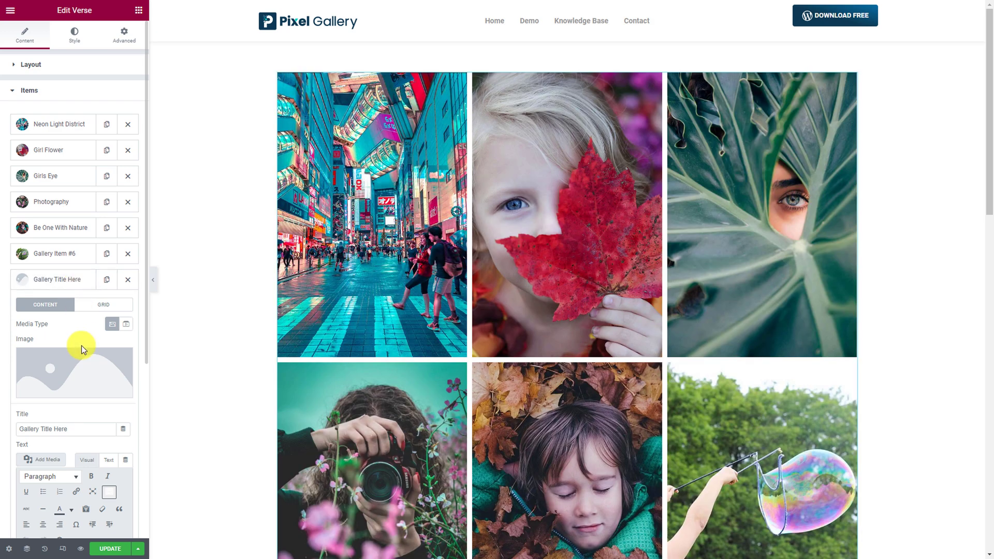
pyautogui.moveTo(81, 371)
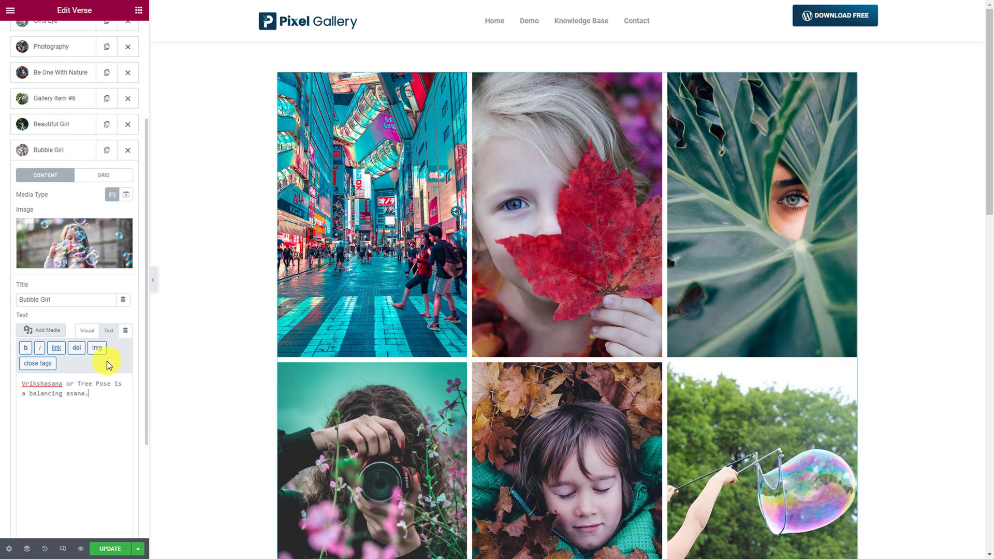
pyautogui.scroll(-3, 944, 365)
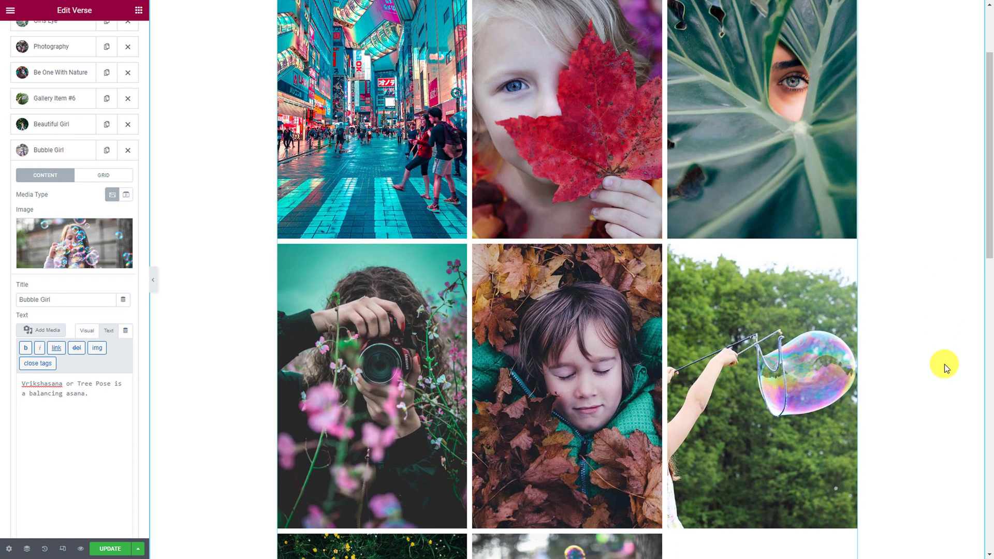
pyautogui.scroll(-3, 944, 364)
pyautogui.scroll(6, 943, 365)
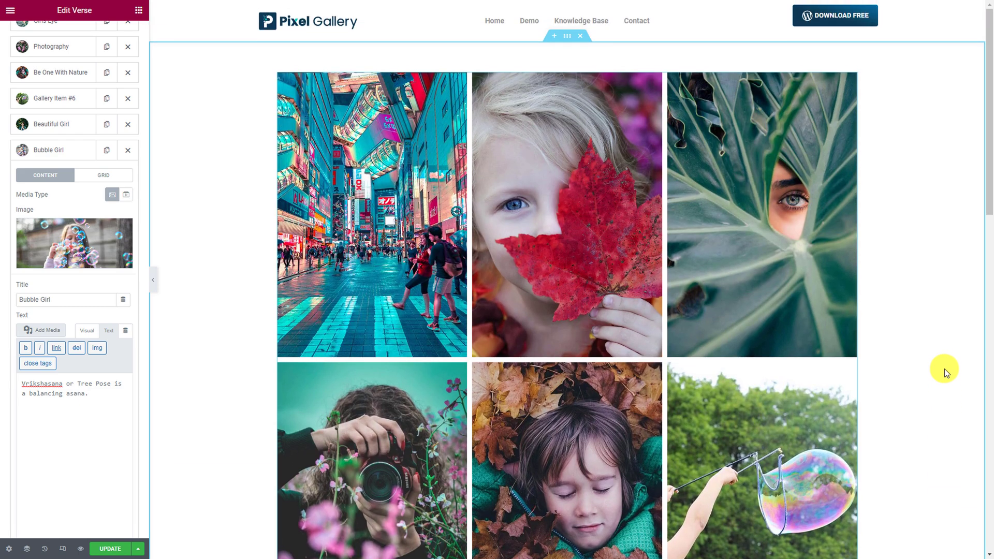
pyautogui.click(62, 153)
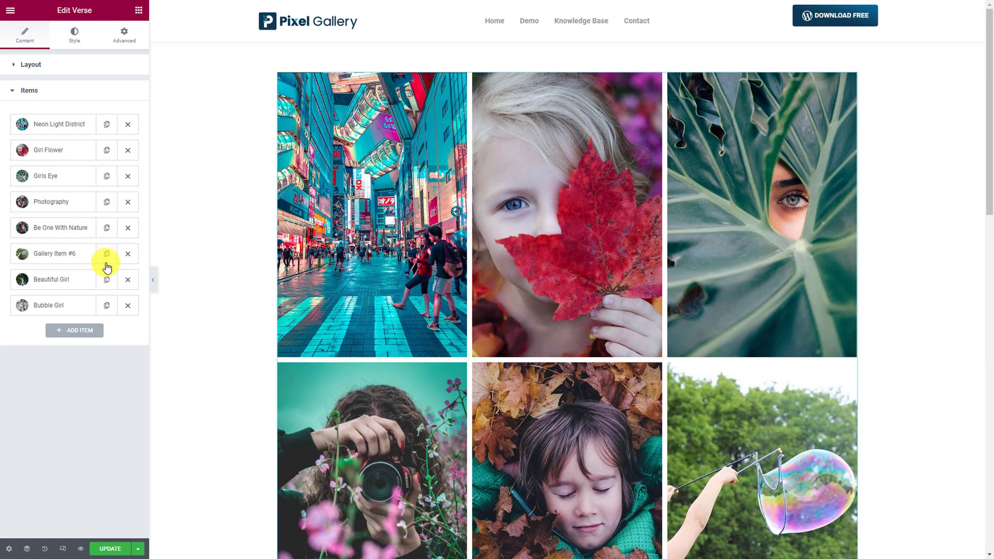
# Step: Set the Neon Light District item's column span to 5 and its row span to 2
pyautogui.click(66, 127)
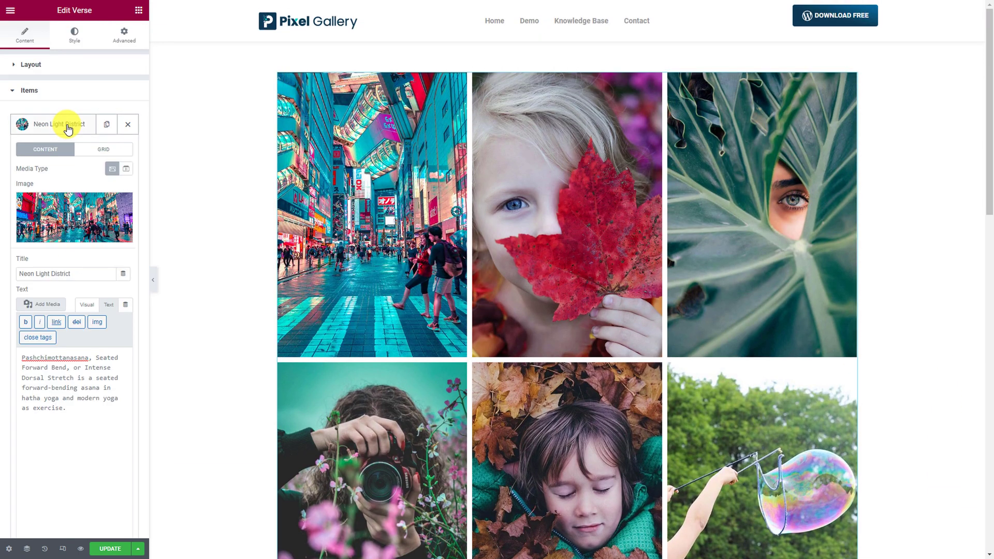
pyautogui.click(106, 150)
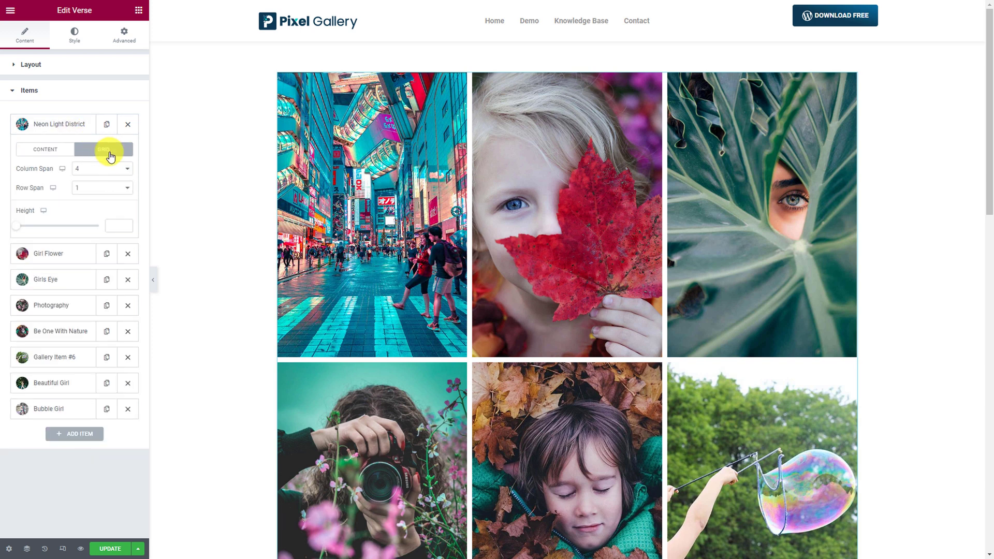
pyautogui.click(110, 166)
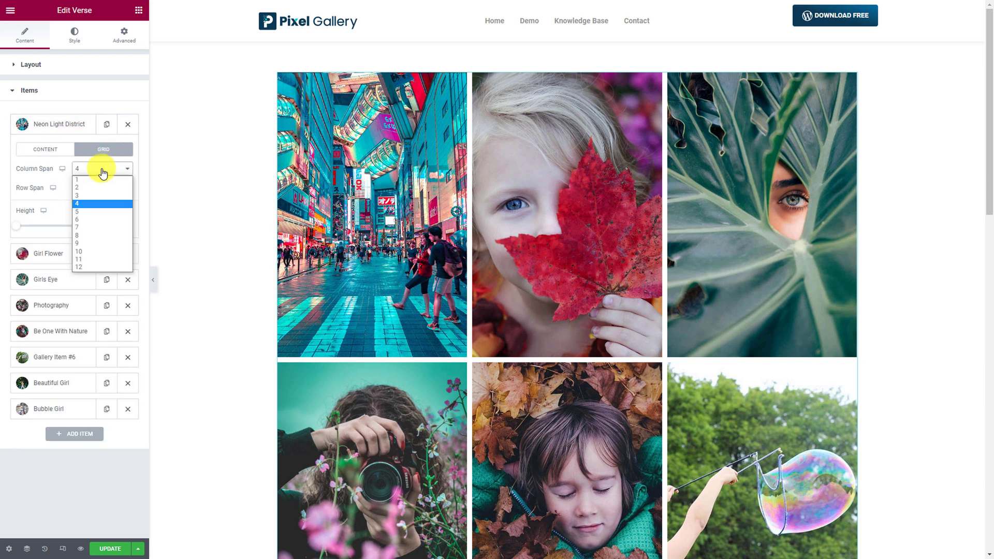
pyautogui.click(83, 211)
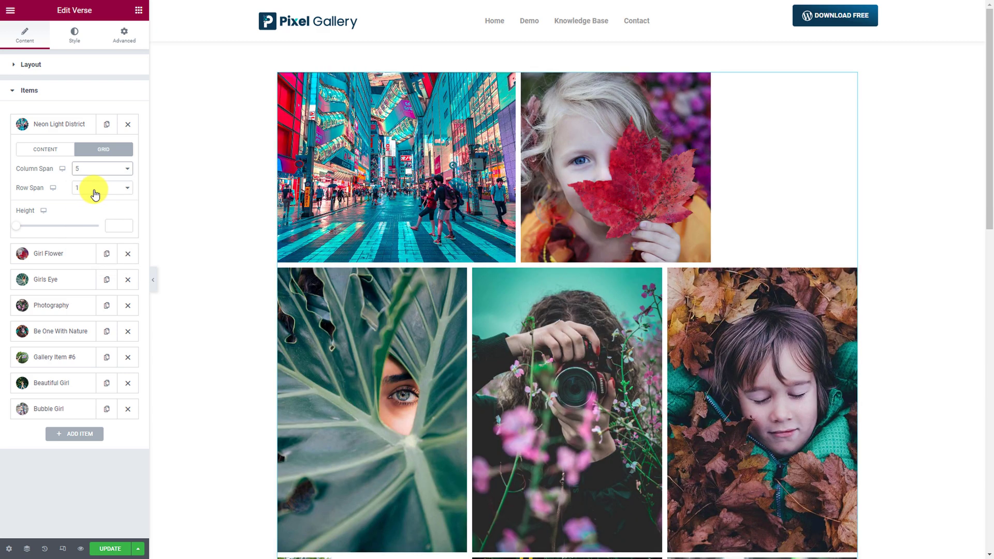
pyautogui.click(95, 194)
pyautogui.click(93, 206)
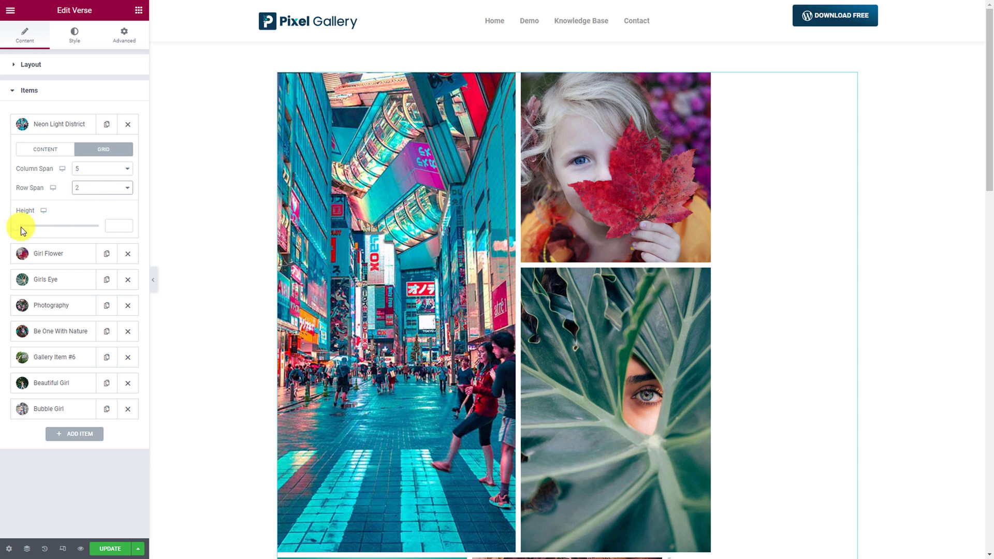
# Step: Set the Neon Light District item's height to 600 and close its settings
pyautogui.moveTo(19, 232); pyautogui.dragTo(71, 232)
pyautogui.click(126, 228)
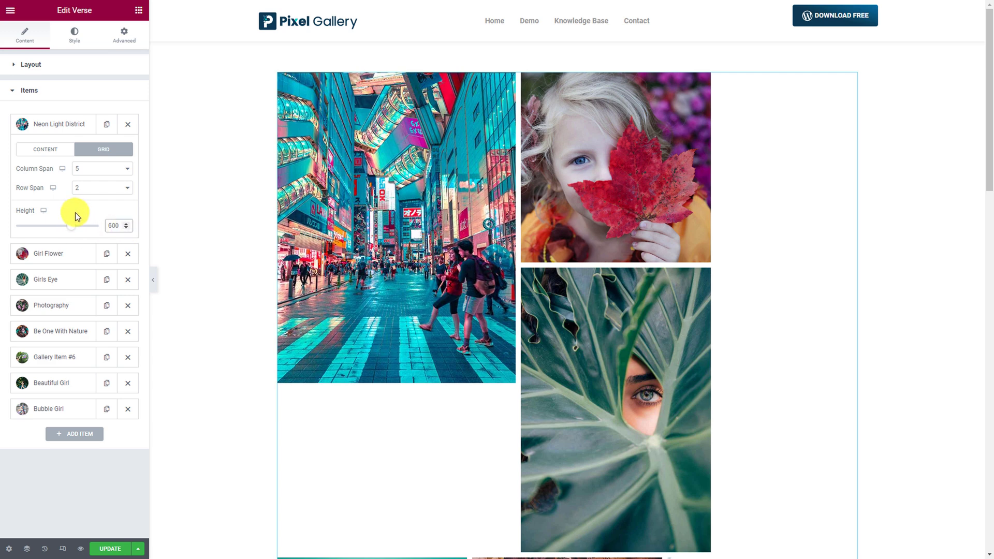
pyautogui.click(57, 127)
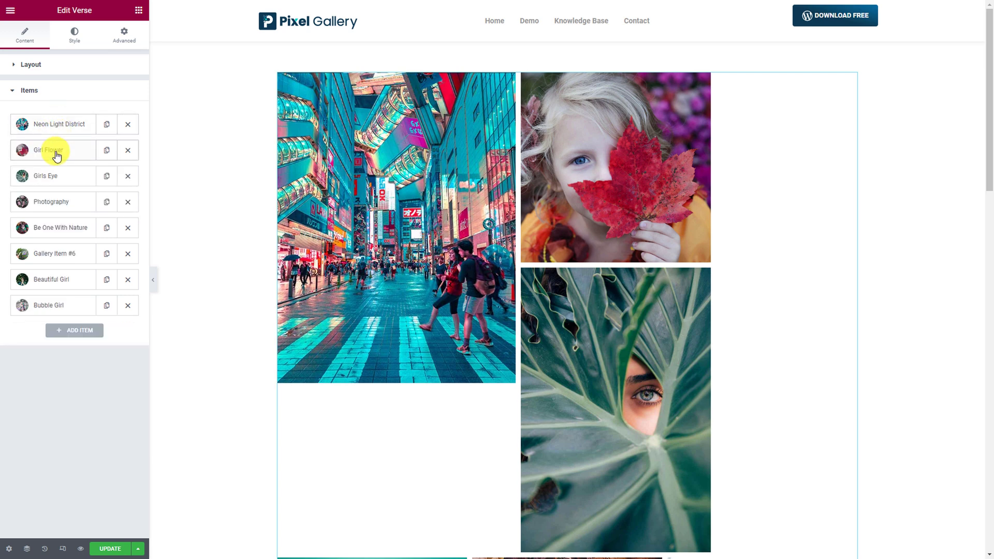
# Step: Set the Girl Flower item's height to 340 and close its settings
pyautogui.click(55, 152)
pyautogui.click(106, 176)
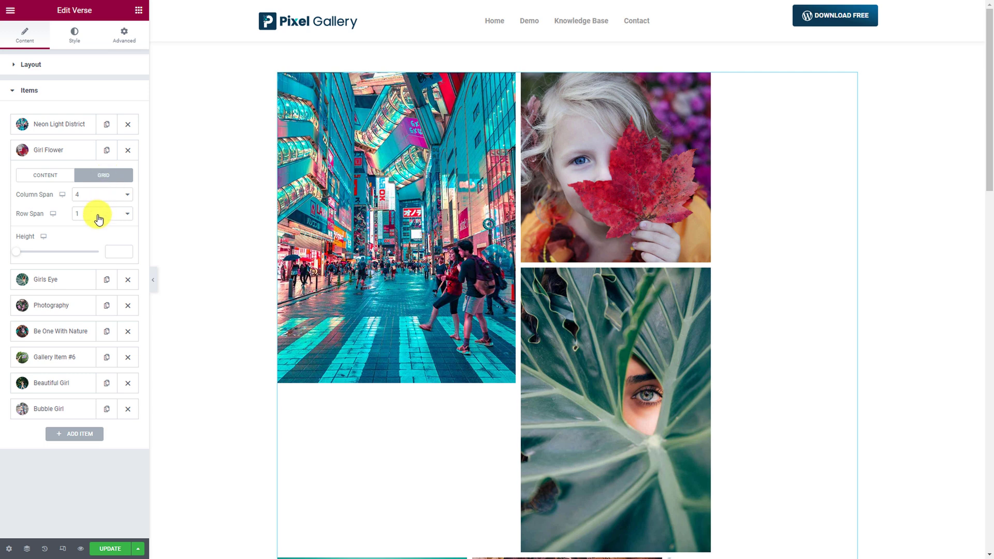
pyautogui.moveTo(16, 251); pyautogui.dragTo(31, 255)
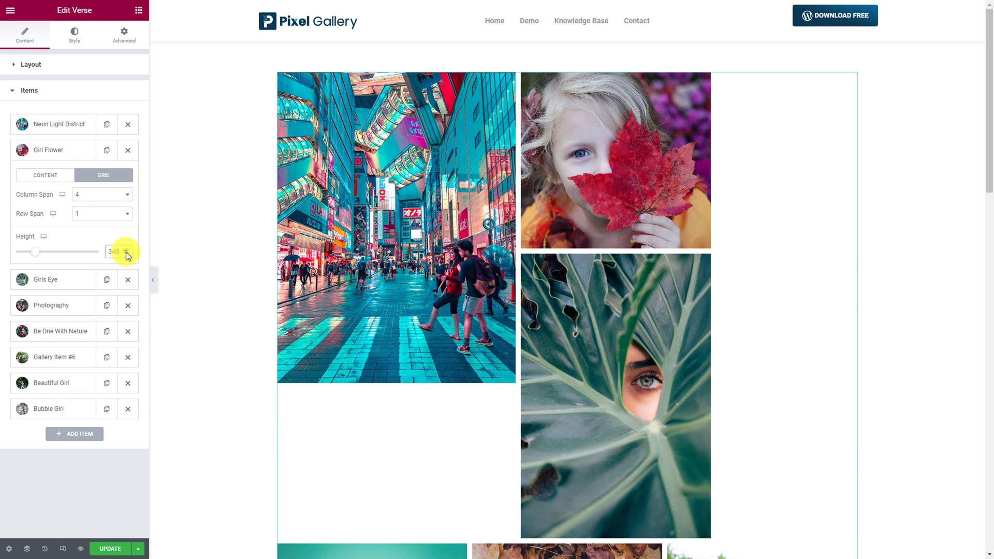
pyautogui.click(60, 150)
# Step: Set the Girls Eye item's column span to 3 and its height to 340, closing its settings
pyautogui.click(66, 179)
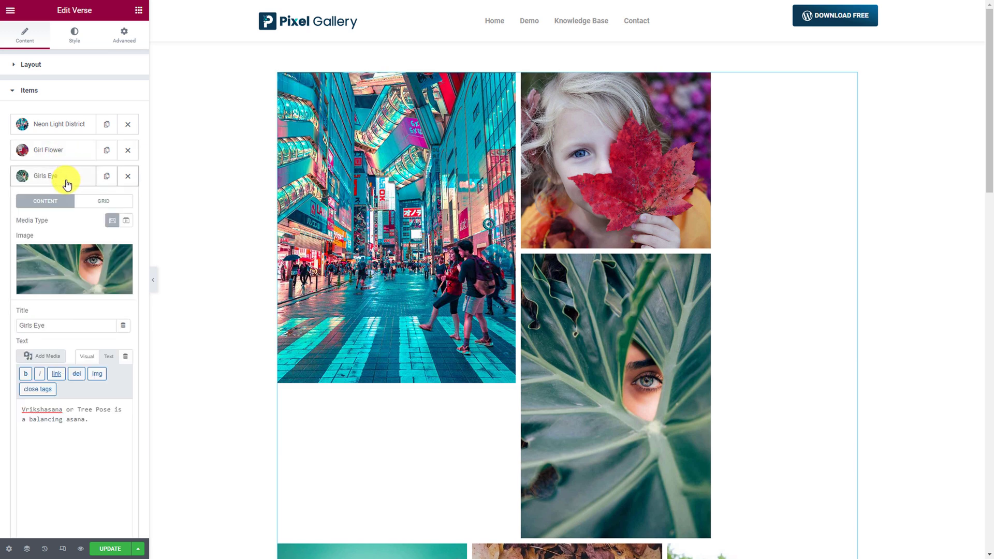
pyautogui.click(101, 202)
pyautogui.click(102, 221)
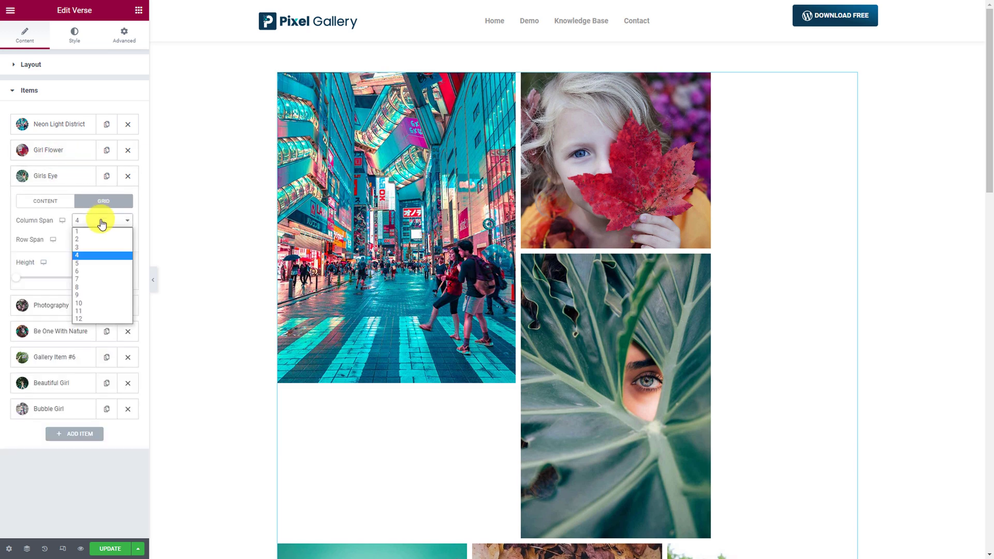
pyautogui.click(85, 248)
pyautogui.moveTo(15, 280); pyautogui.dragTo(35, 279)
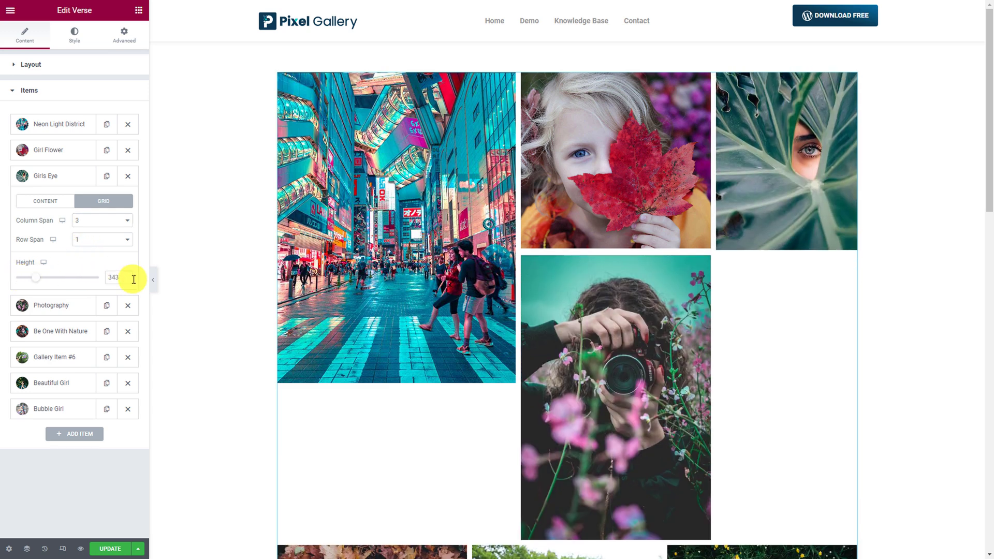
pyautogui.tripleClick(127, 280)
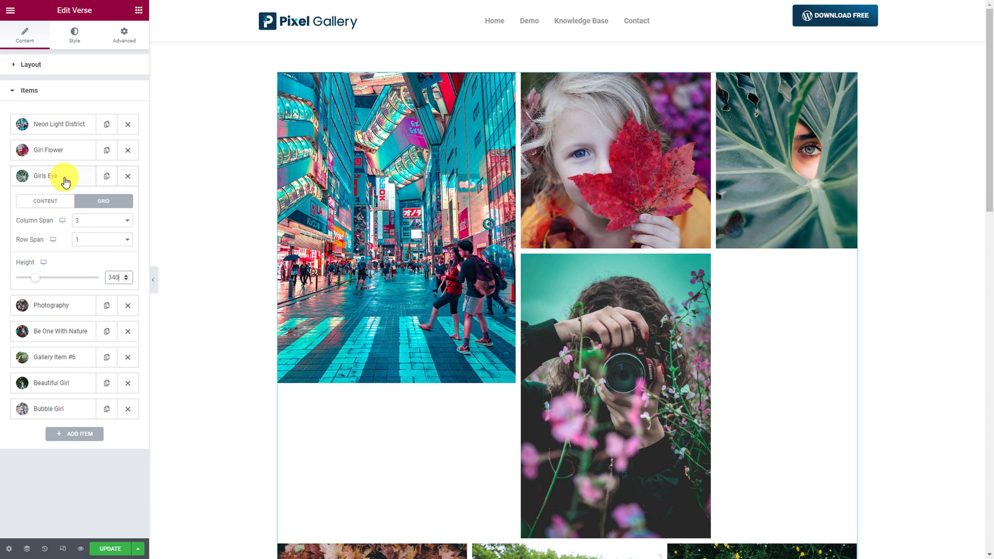
pyautogui.click(62, 177)
# Step: Give the Photography item a column span of 3 and a height of 250, closing its settings
pyautogui.click(62, 200)
pyautogui.click(106, 227)
pyautogui.click(102, 246)
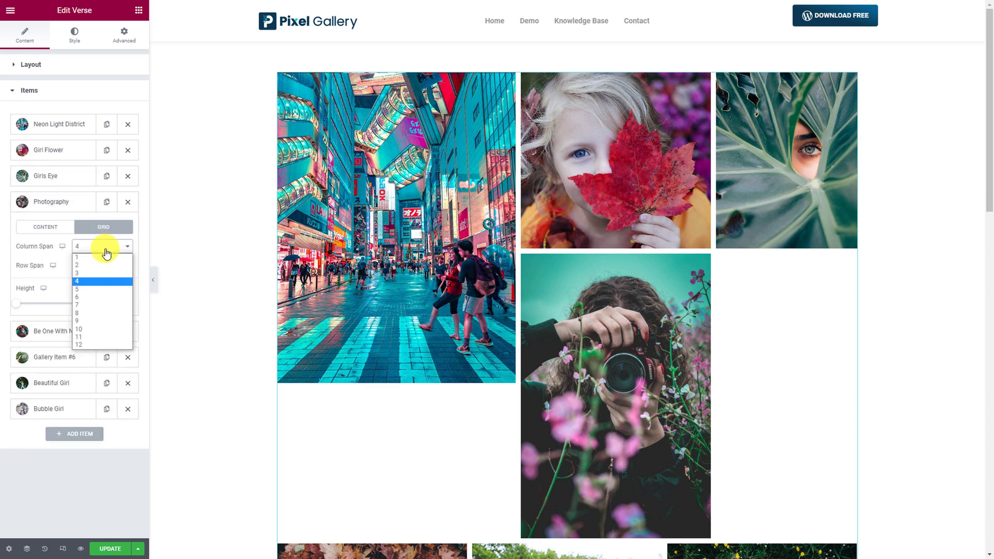
pyautogui.click(94, 273)
pyautogui.moveTo(19, 307); pyautogui.dragTo(22, 305)
pyautogui.click(126, 303)
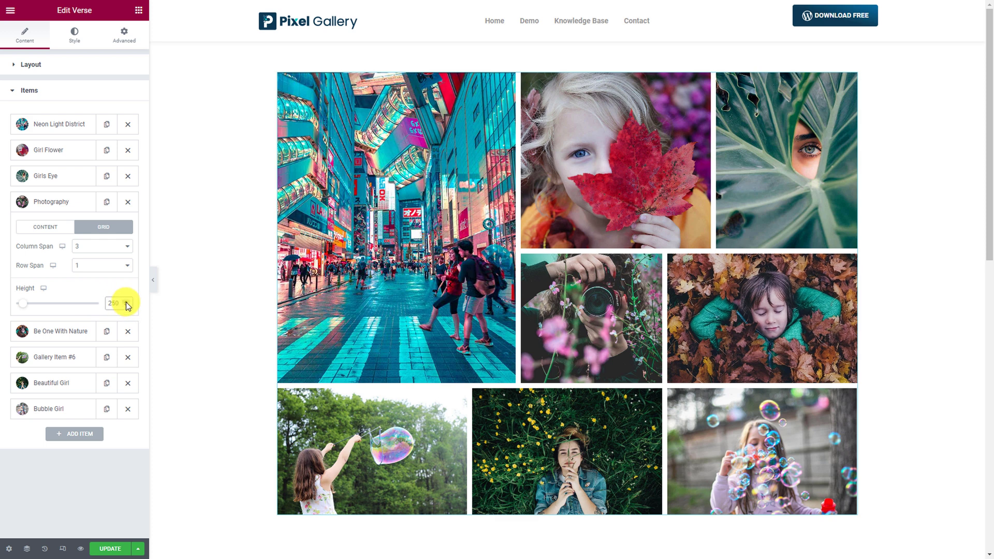
pyautogui.click(69, 202)
# Step: Set the Be One With Nature item's height to 250 and close its settings
pyautogui.click(73, 229)
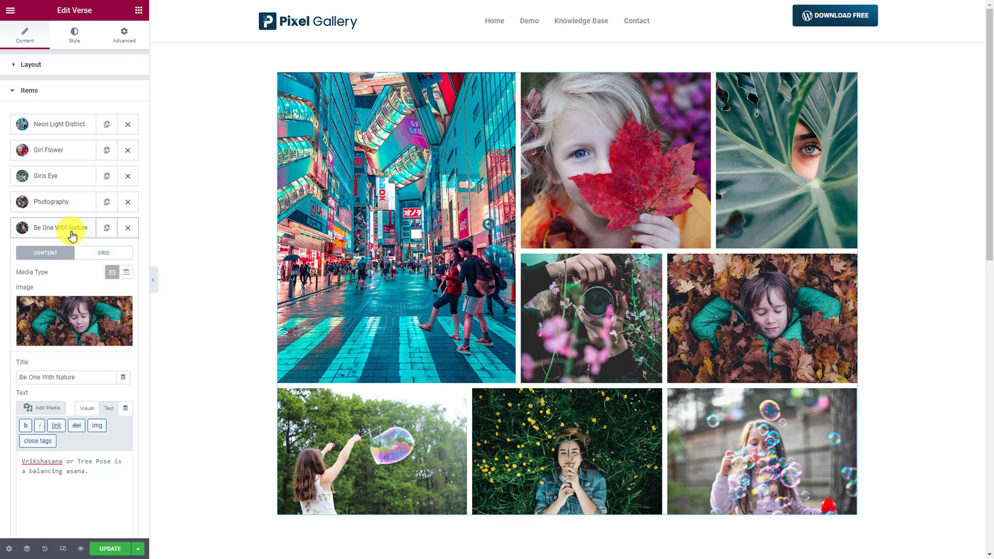
pyautogui.click(104, 252)
pyautogui.moveTo(24, 329); pyautogui.dragTo(31, 327)
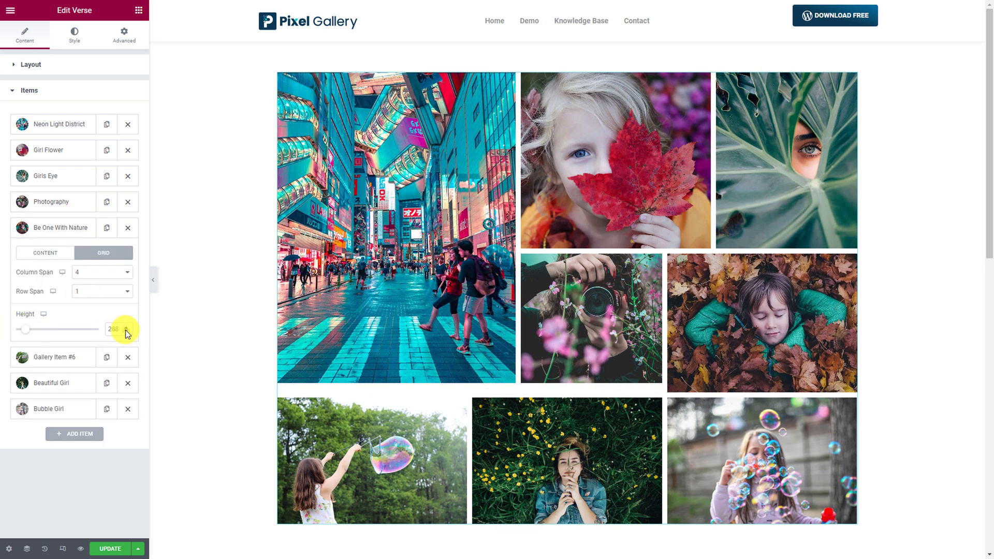
pyautogui.click(126, 332)
pyautogui.click(73, 227)
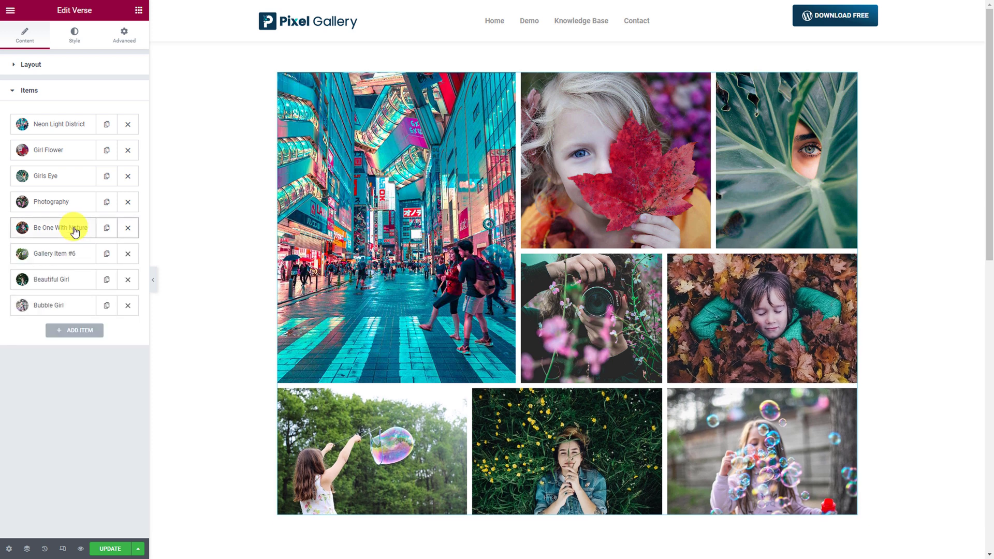
# Step: Retitle Gallery Item #6 as "Bubble Girl" and close the item after checking its grid settings
pyautogui.click(75, 255)
pyautogui.click(75, 257)
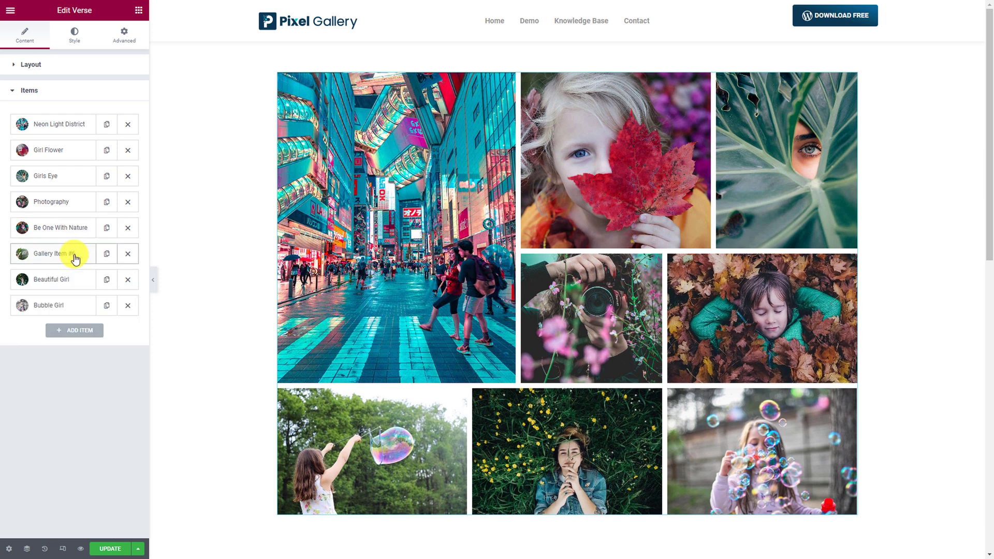
pyautogui.click(75, 255)
pyautogui.click(109, 281)
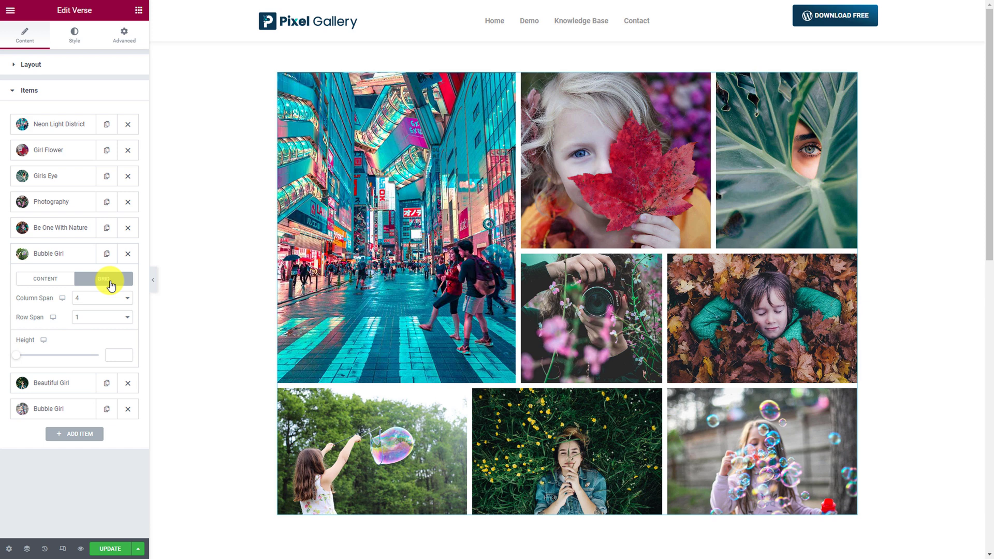
pyautogui.click(77, 256)
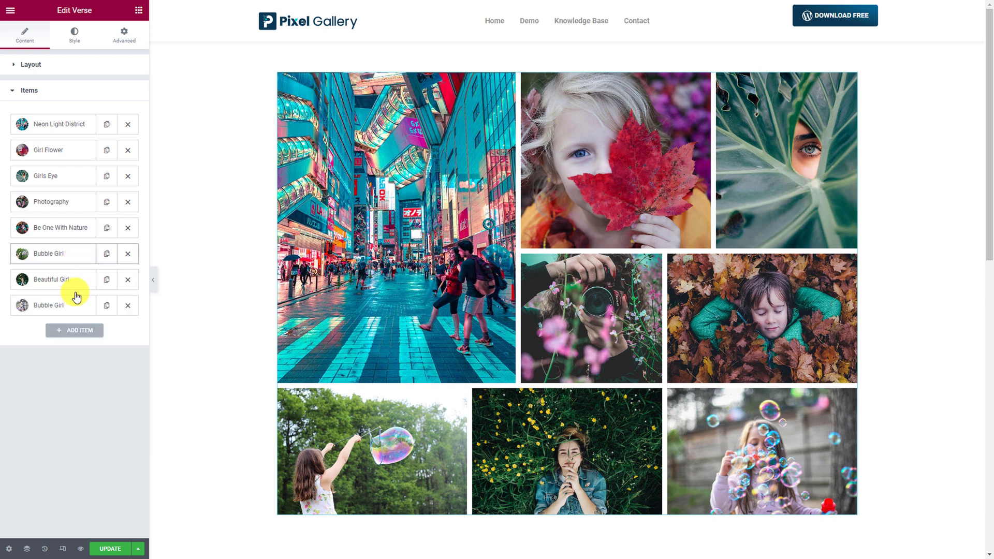
# Step: Set the gallery's content overlay background color to #007693
pyautogui.click(75, 39)
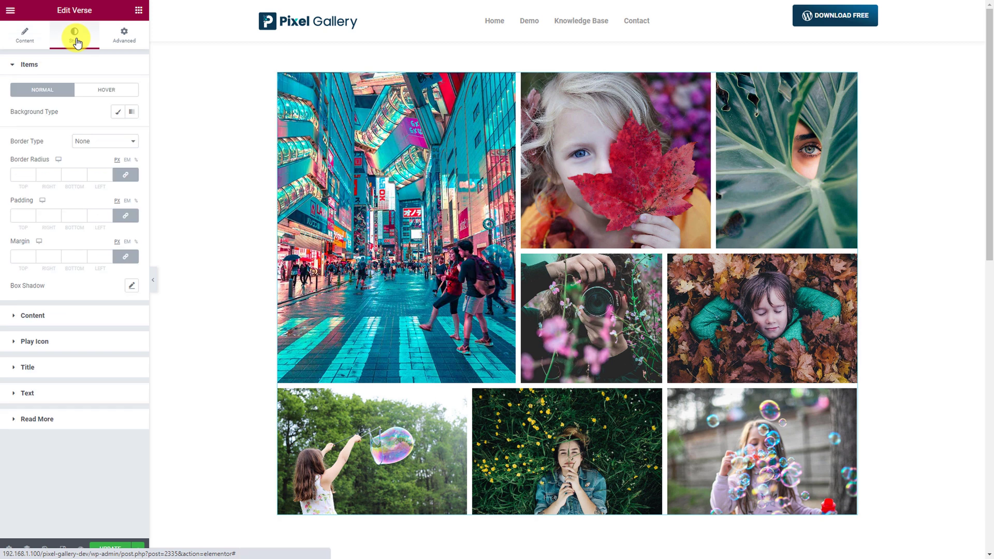
pyautogui.click(57, 318)
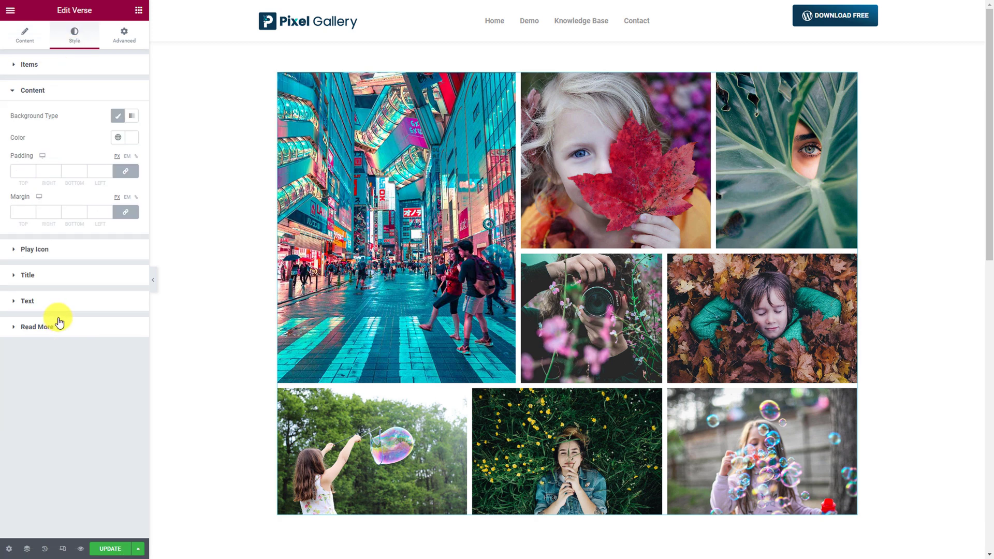
pyautogui.click(130, 138)
pyautogui.write('#007693')
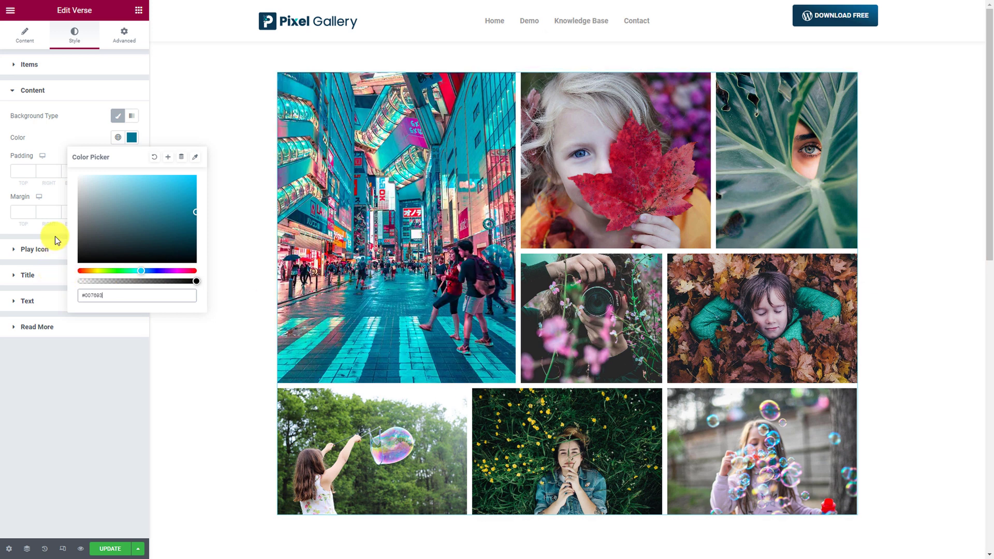
pyautogui.click(70, 140)
# Step: Make the item titles white and set their typography size to 26 px
pyautogui.click(76, 277)
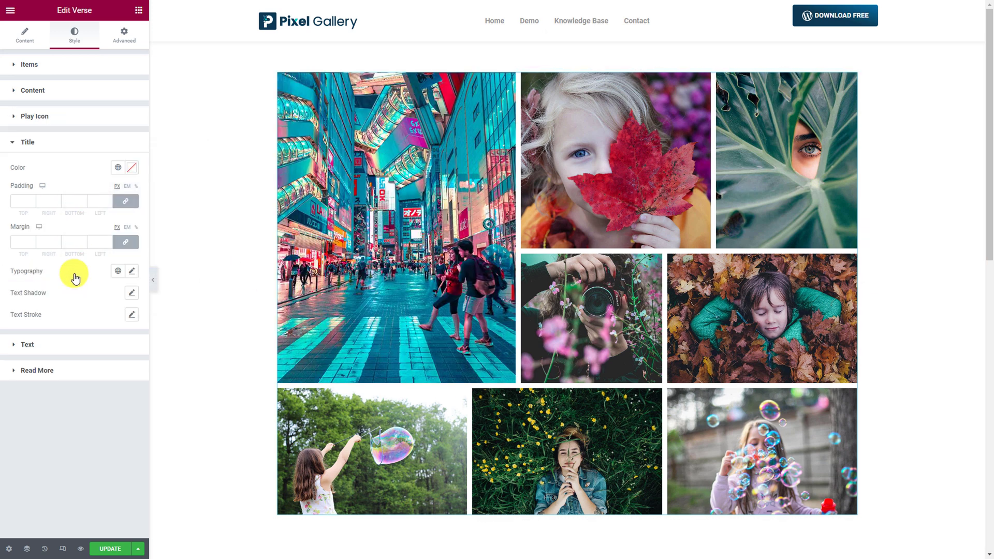
pyautogui.click(132, 173)
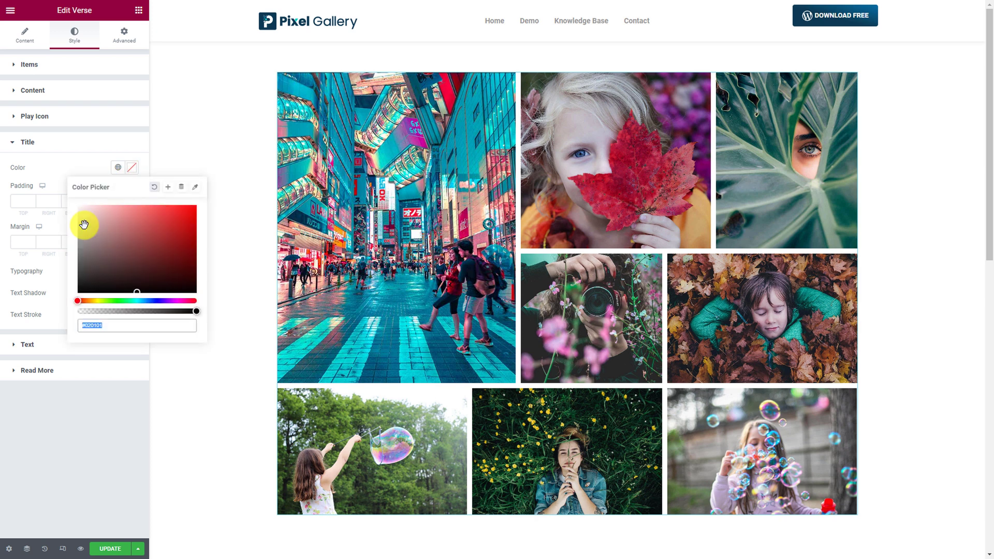
pyautogui.click(57, 168)
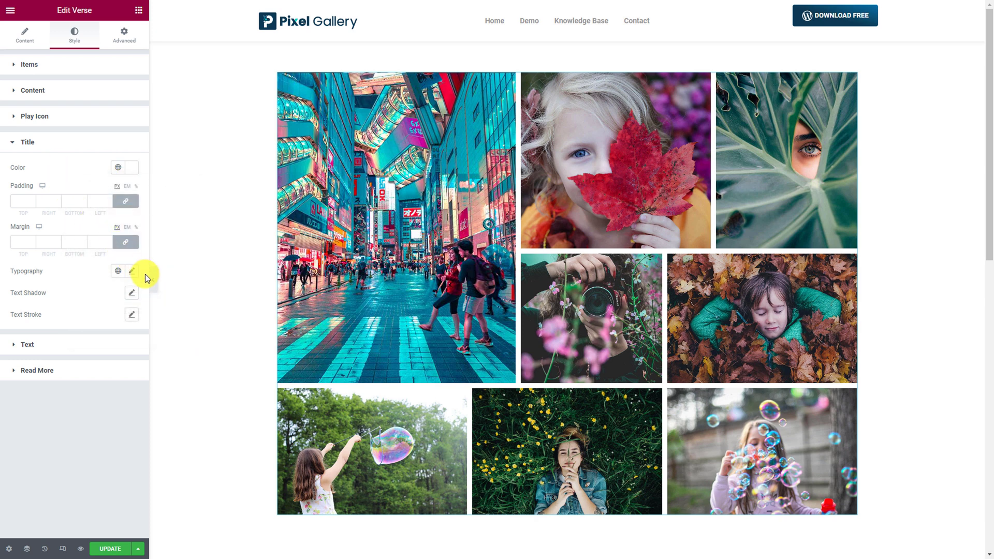
pyautogui.click(132, 271)
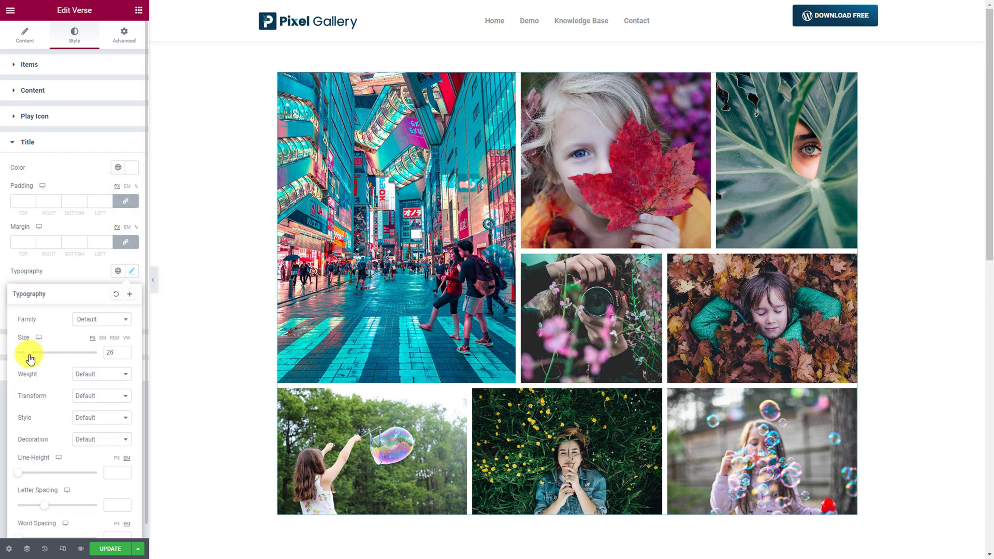
pyautogui.click(84, 169)
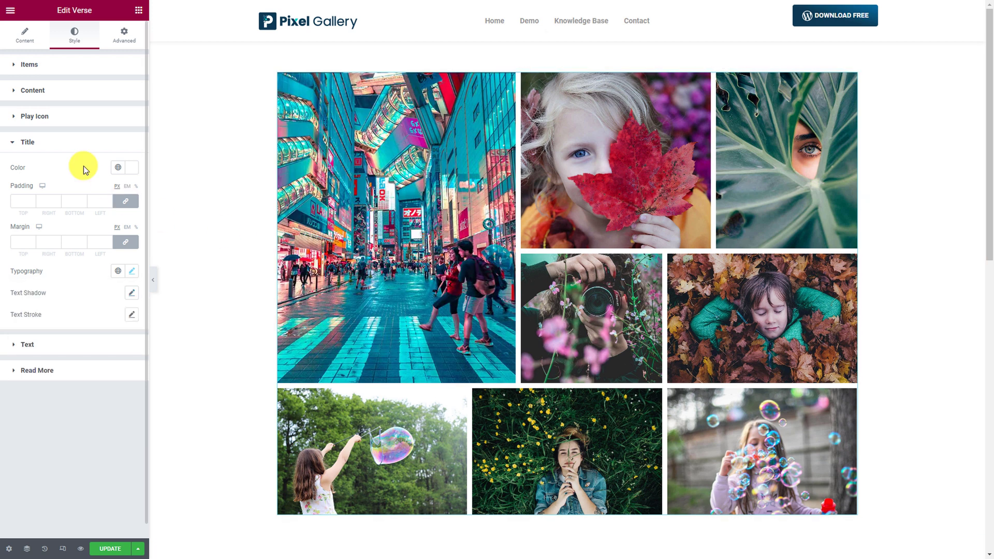
# Step: Color the item description text white with about 72% opacity
pyautogui.click(90, 342)
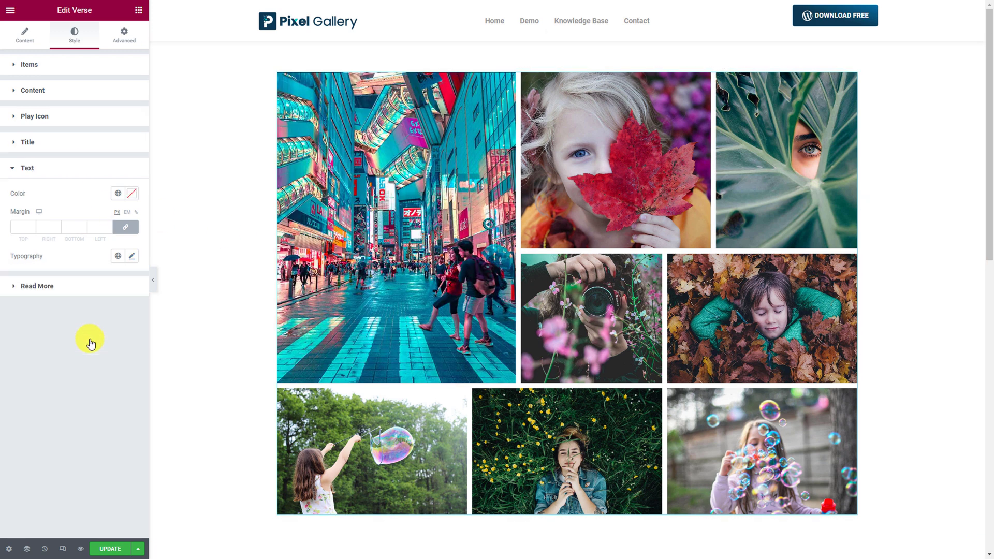
pyautogui.click(132, 194)
pyautogui.moveTo(196, 337); pyautogui.dragTo(163, 340)
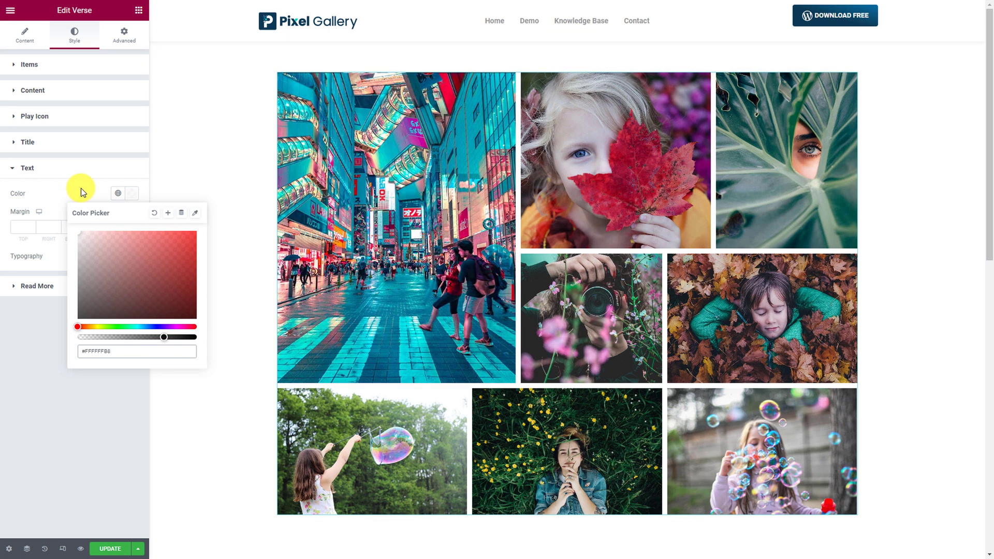
pyautogui.click(81, 193)
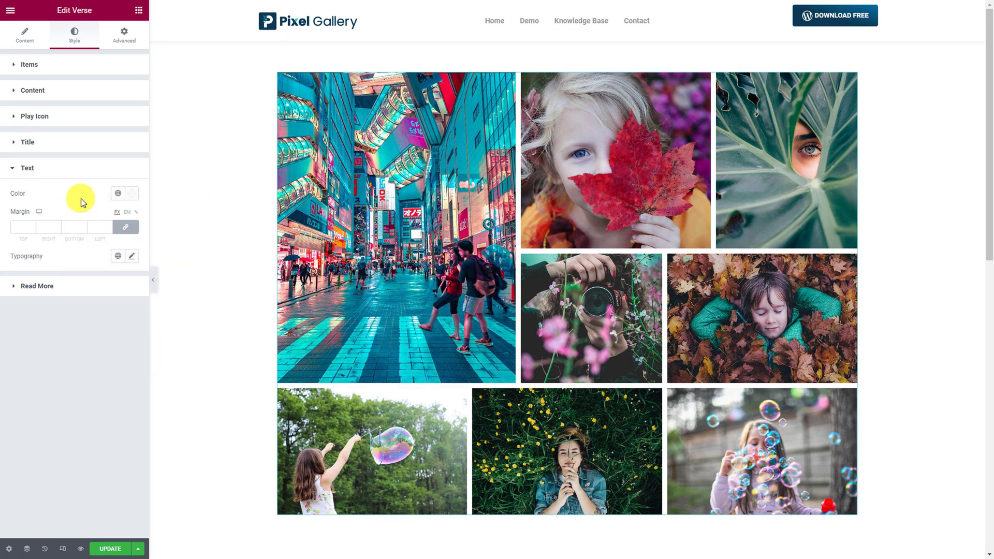
# Step: Give the Read More button's normal state a classic background with the color #02010145
pyautogui.click(68, 289)
pyautogui.click(117, 265)
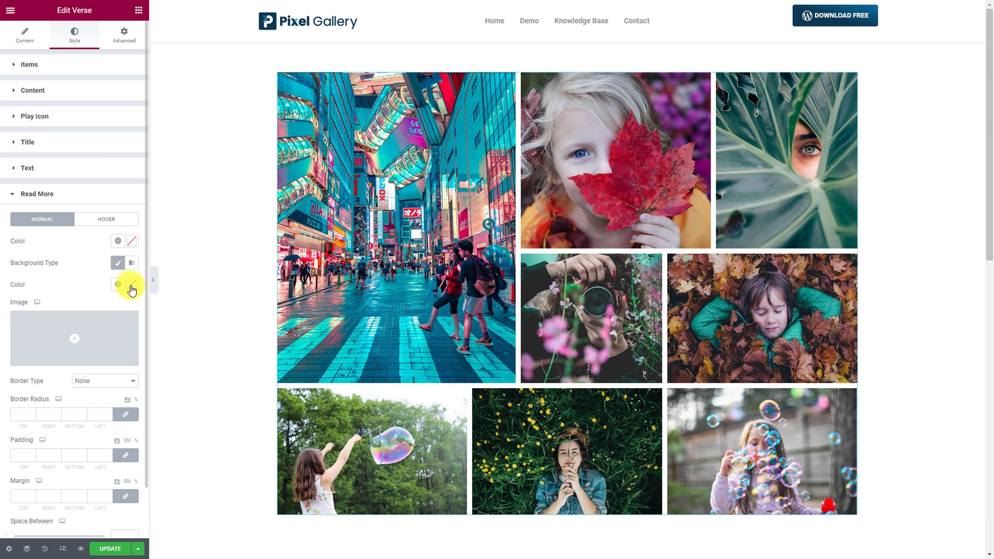
pyautogui.click(132, 286)
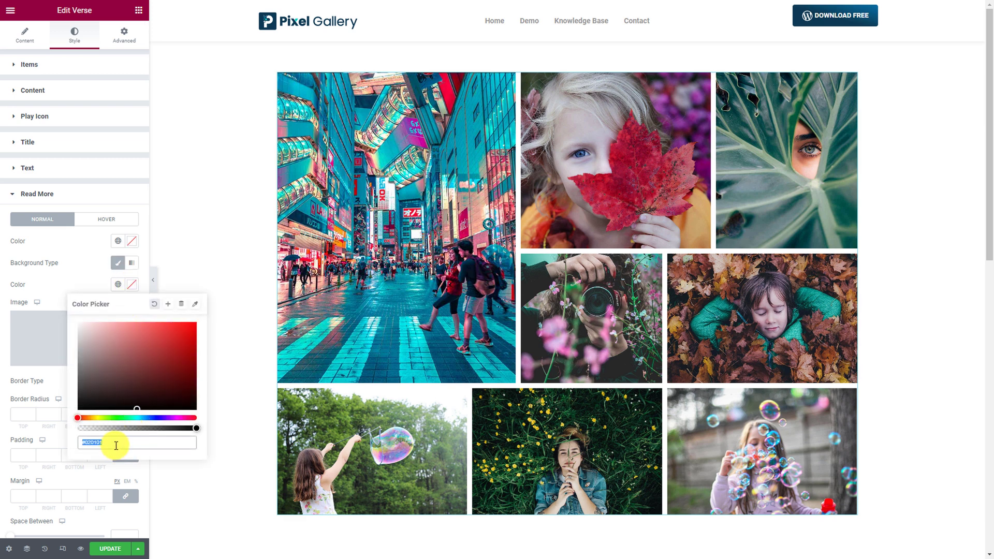
pyautogui.click(132, 414)
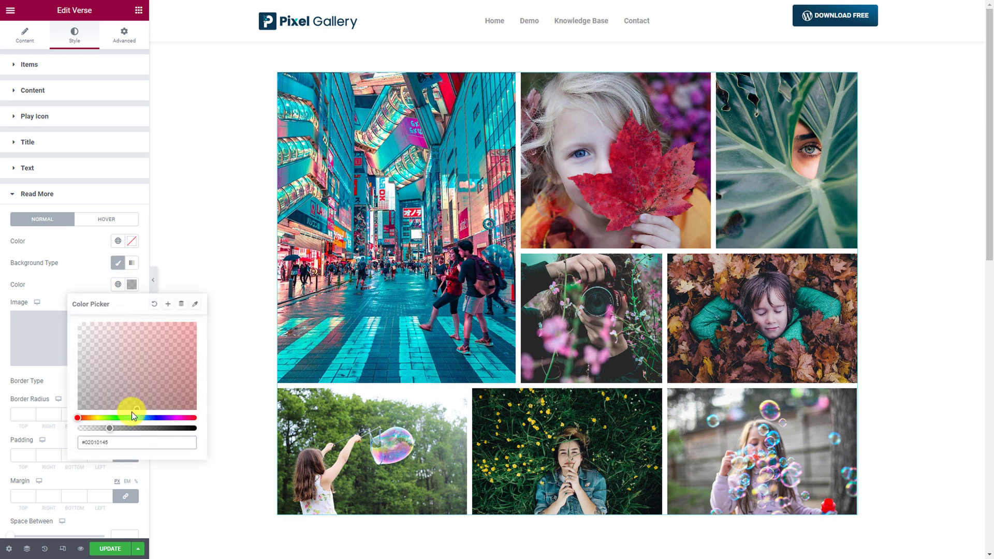
pyautogui.click(309, 281)
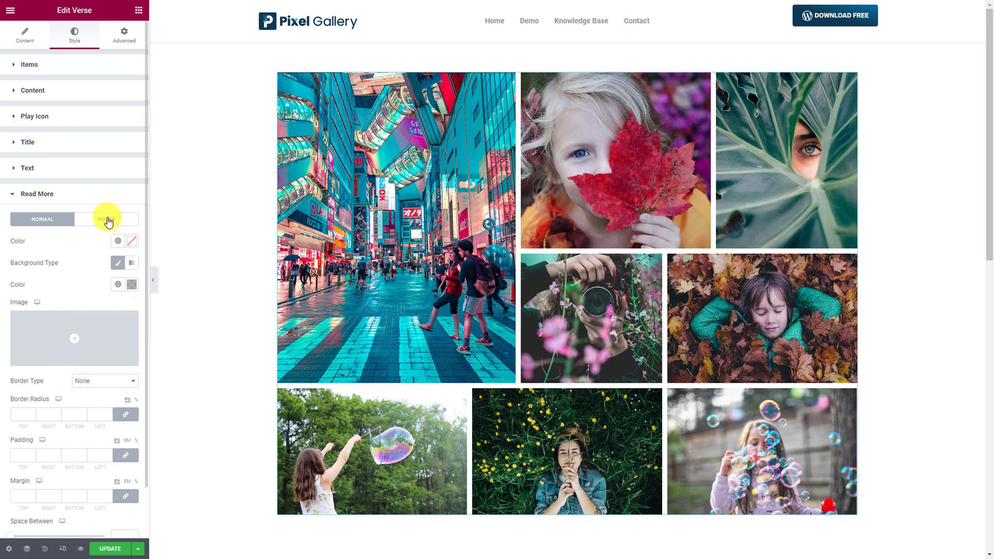
# Step: Set the Read More button's hover text color to #FFFFFF
pyautogui.click(107, 220)
pyautogui.click(132, 242)
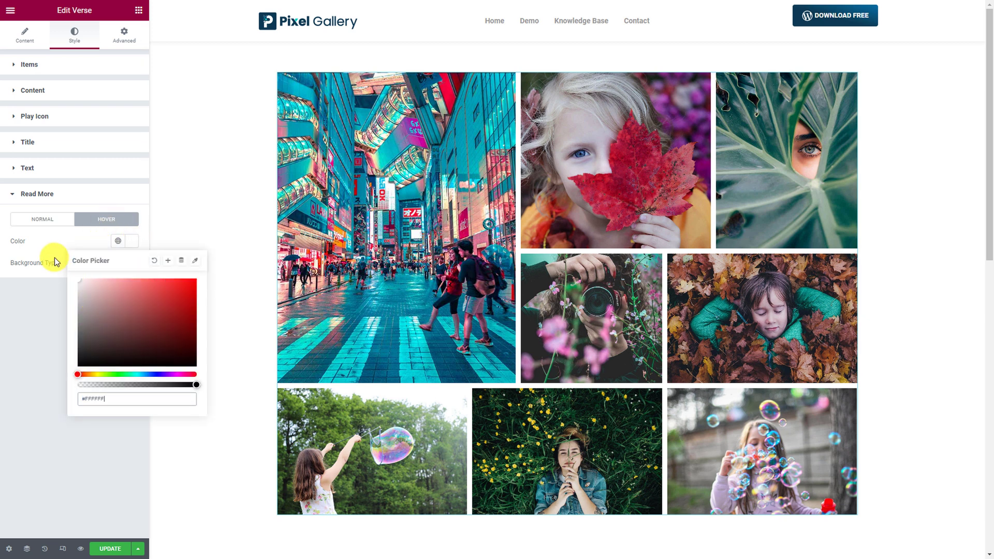
pyautogui.click(54, 259)
# Step: Give the Read More button's hover state the classic background color #003F4E00 and collapse the editor sidebar to preview the gallery
pyautogui.click(112, 263)
pyautogui.click(132, 284)
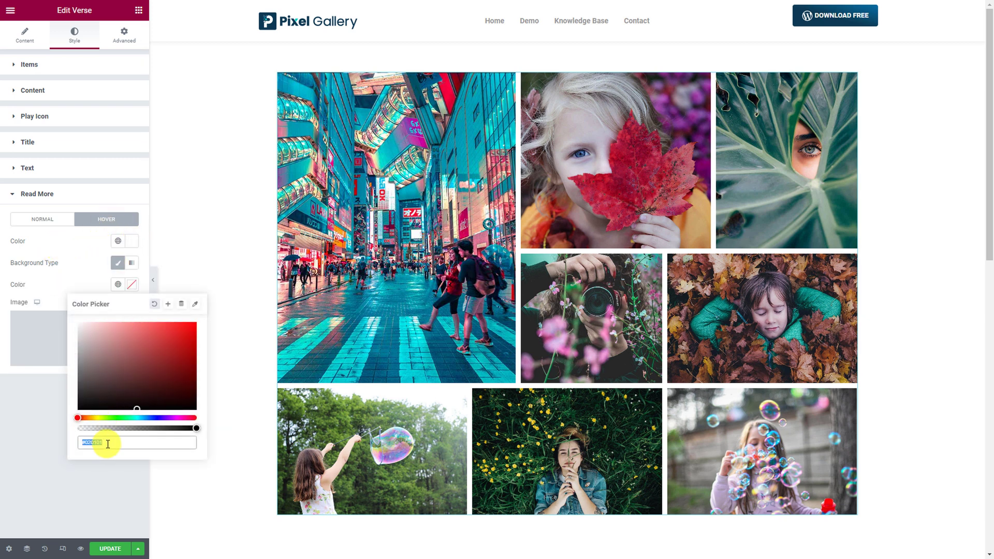
pyautogui.write('#003F4E00')
pyautogui.click(86, 275)
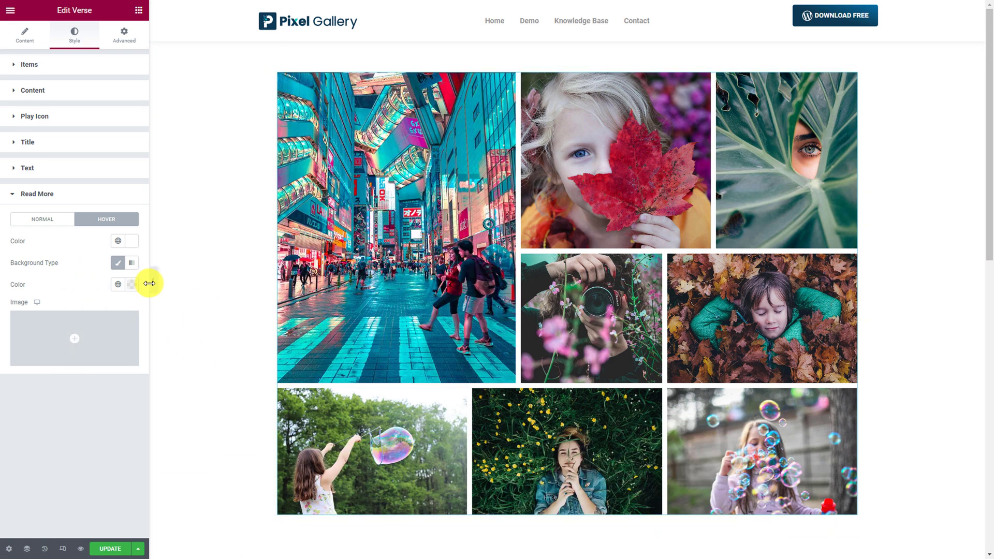
pyautogui.click(154, 282)
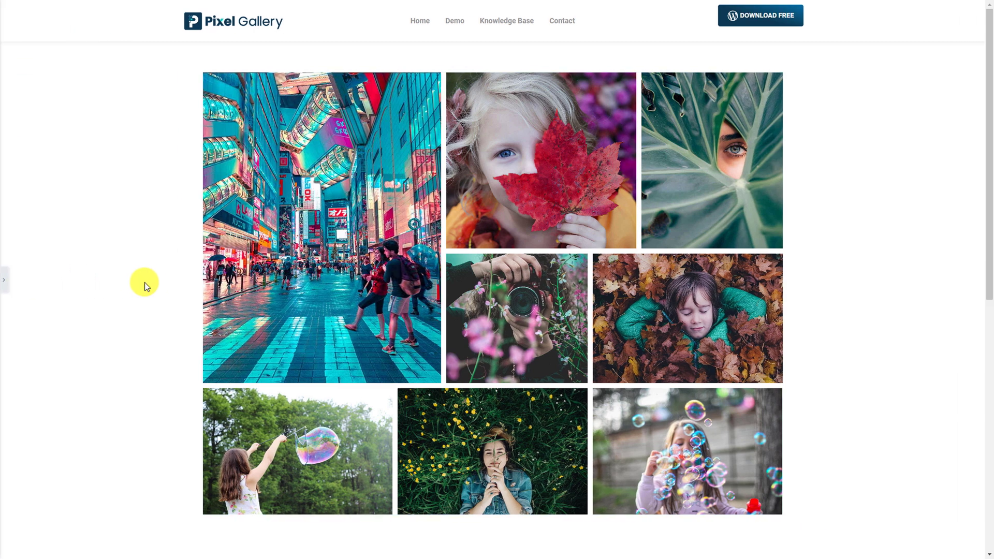